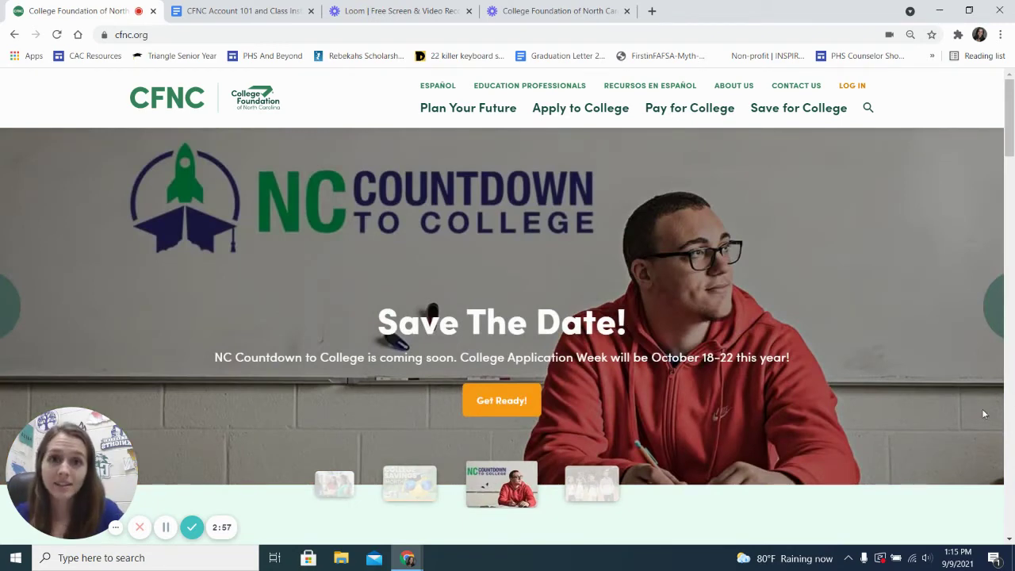
Step: Switch to the CFNC Account 101 guide document in Google Docs
left_click(261, 21)
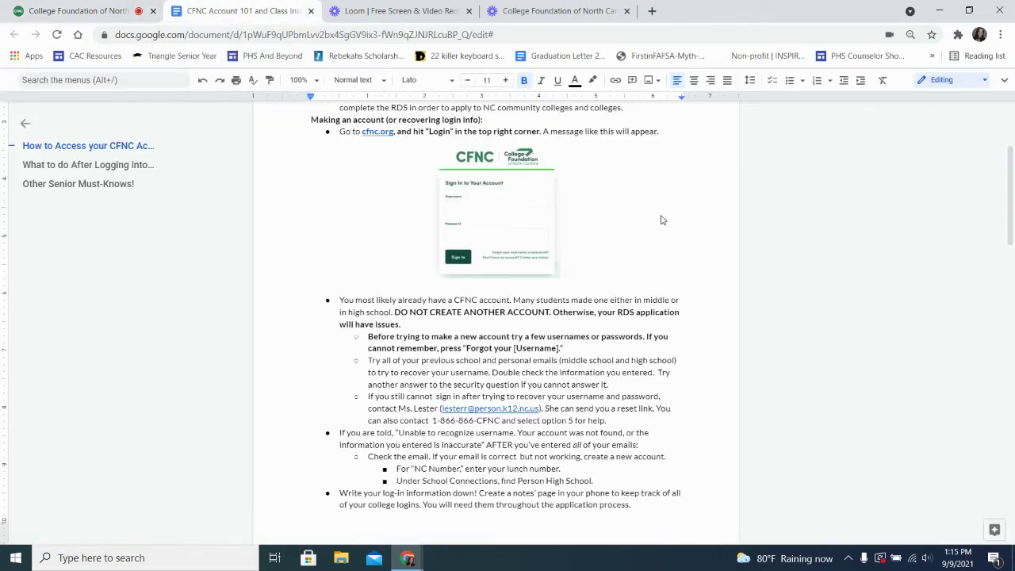
Step: Scroll down into the 'How to Access your CFNC Account' section of the guide
scroll(767, 335, "up", 3)
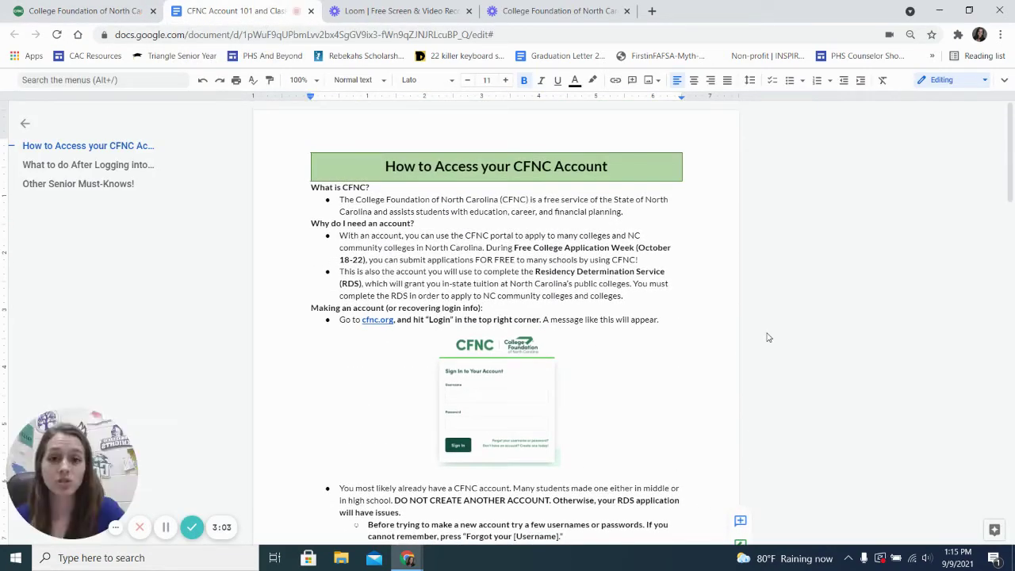
scroll(767, 337, "down", 1)
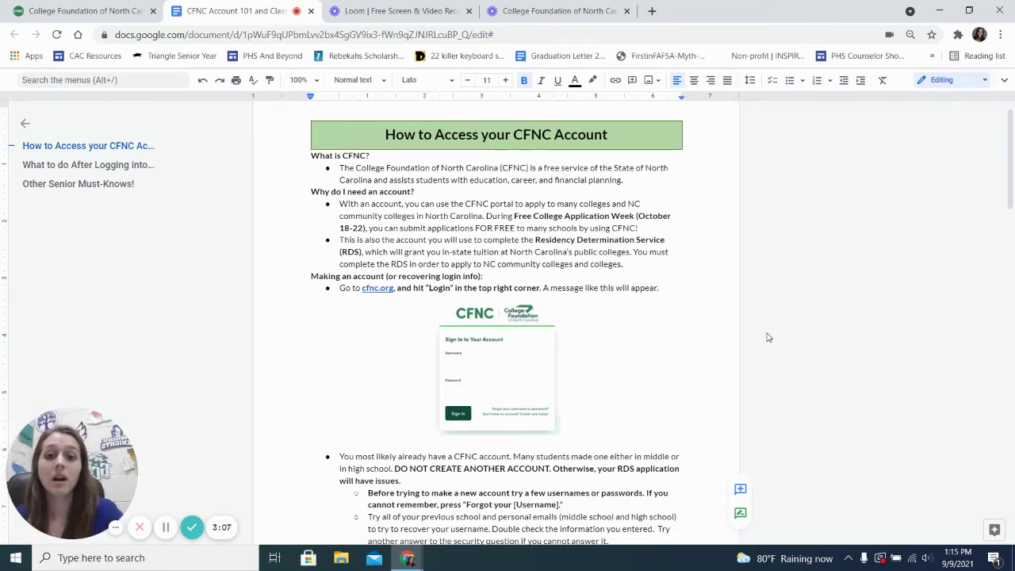
scroll(767, 337, "down", 1)
scroll(767, 337, "down", 1)
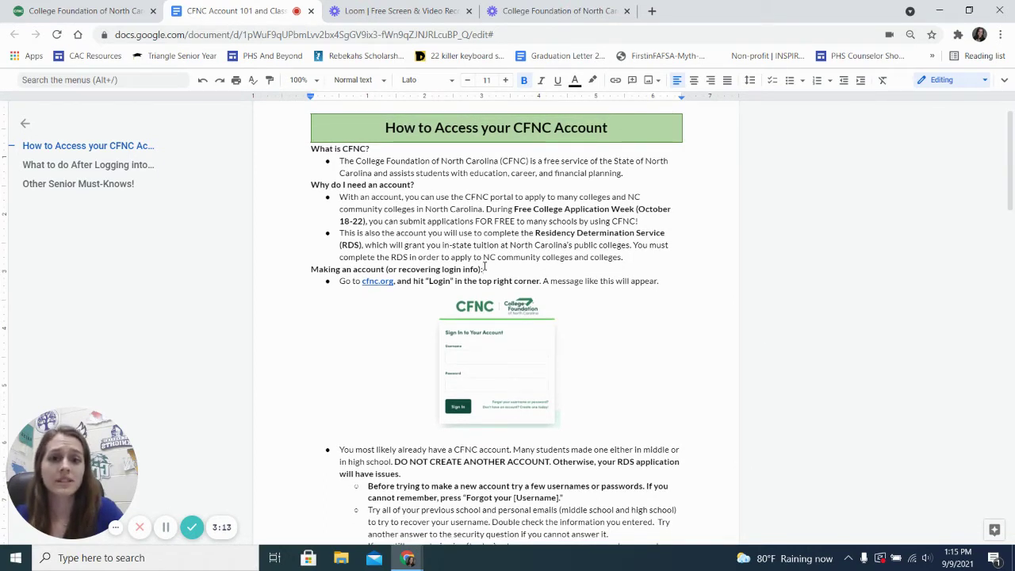
Step: Point out the Free College Application Week bullet, finish reading, and return to cfnc.org
left_click(495, 221)
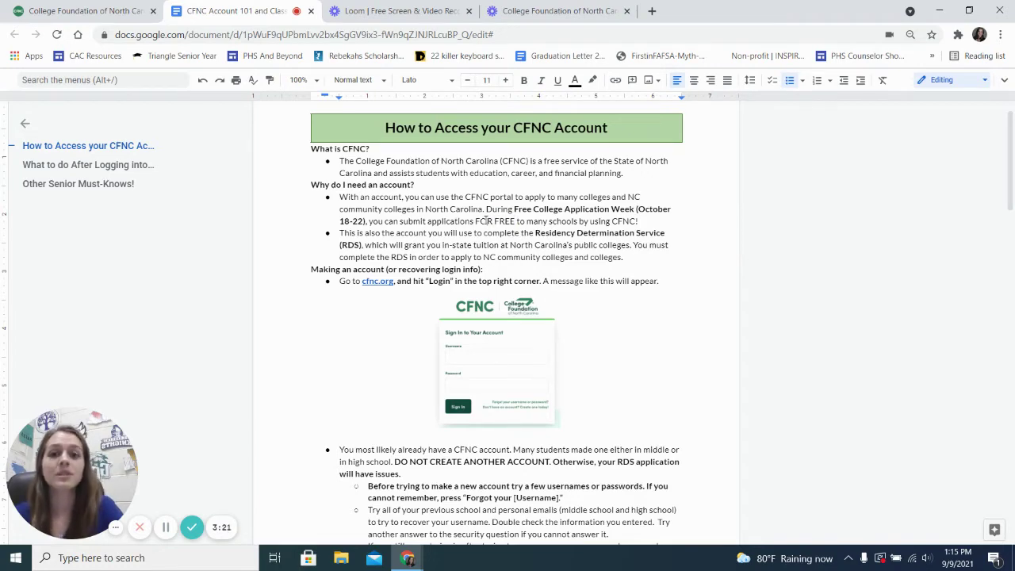
scroll(488, 220, "down", 1)
scroll(486, 219, "down", 3)
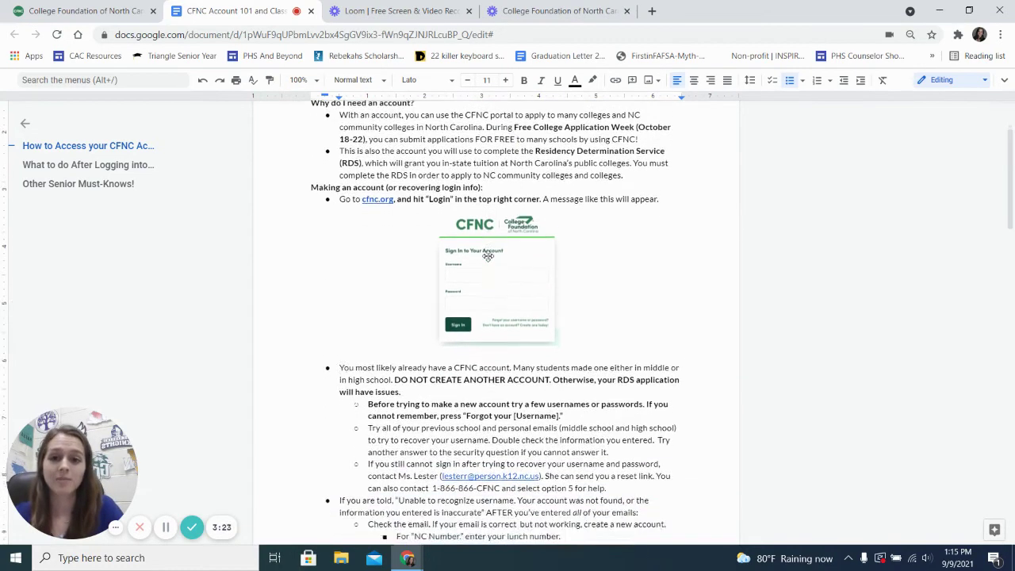
scroll(488, 255, "down", 1)
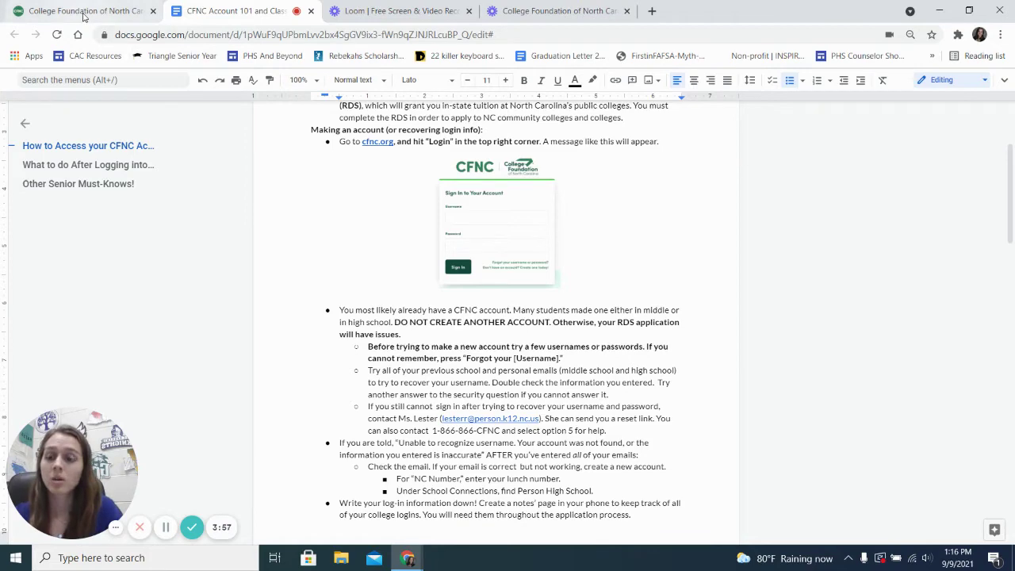
left_click(84, 11)
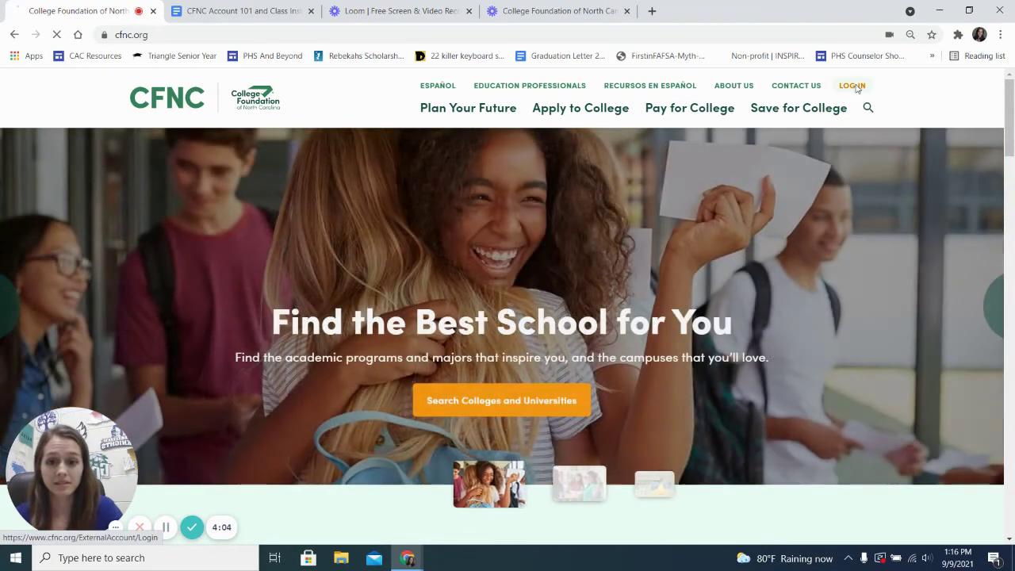
Step: Go to the CFNC sign-in page and delete the autofilled username and password
left_click(852, 86)
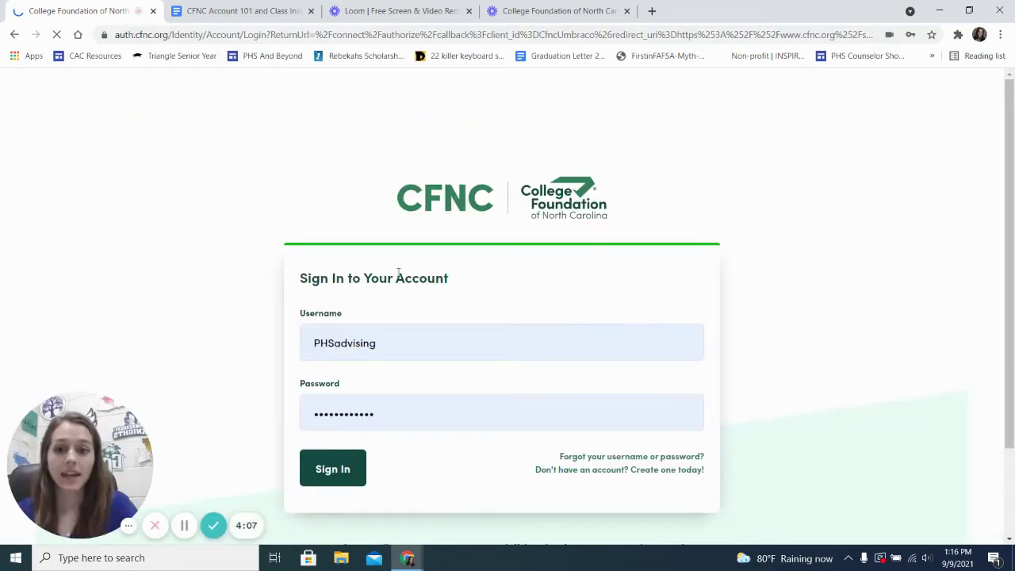
double_click(345, 343)
key("BackSpace")
left_click(565, 416)
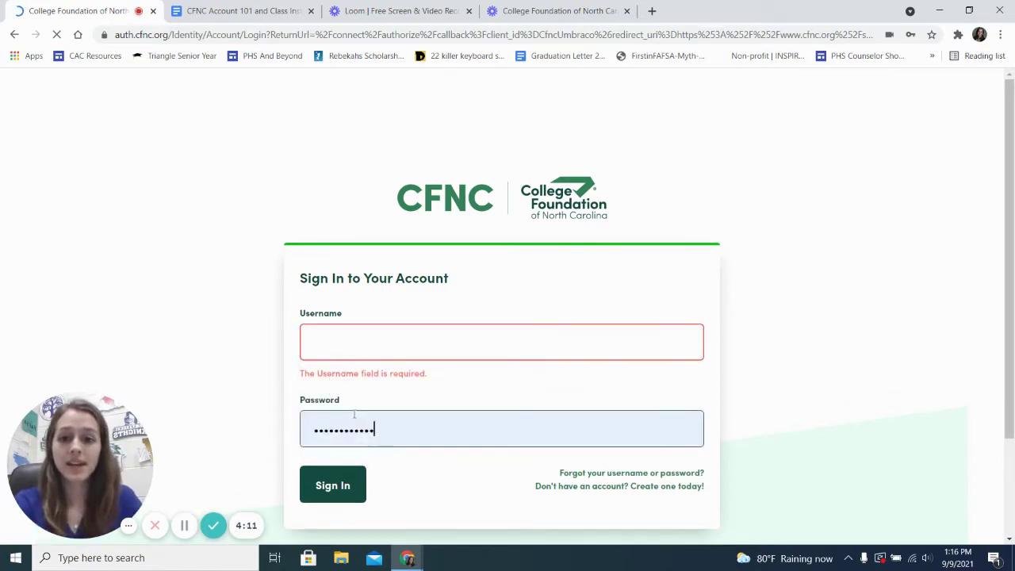
left_click(351, 422)
double_click(378, 428)
key("BackSpace")
left_click(562, 394)
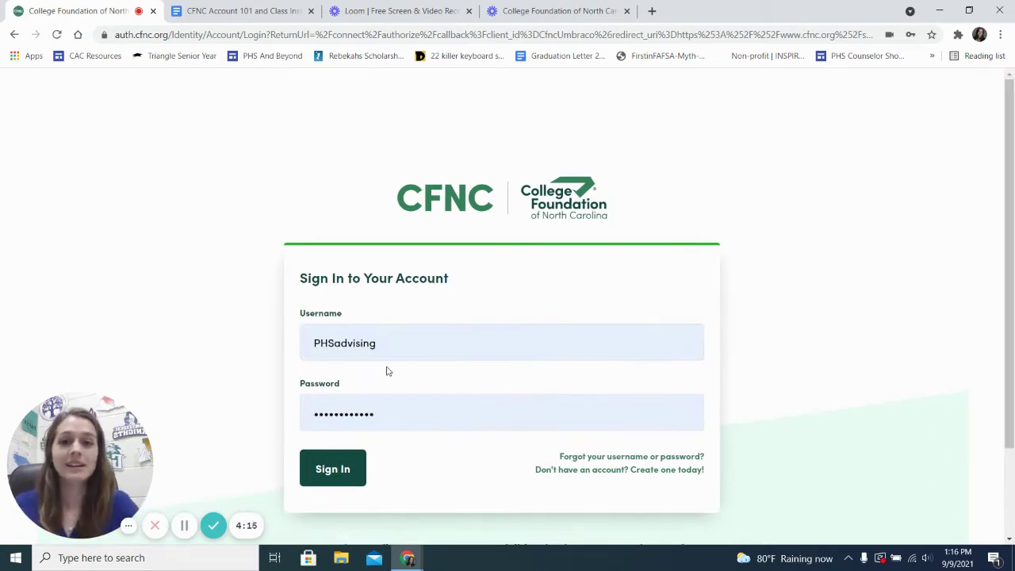
Step: Clear the refilled username and password again and dismiss the saved-login suggestions
double_click(365, 345)
left_click(366, 346)
double_click(366, 346)
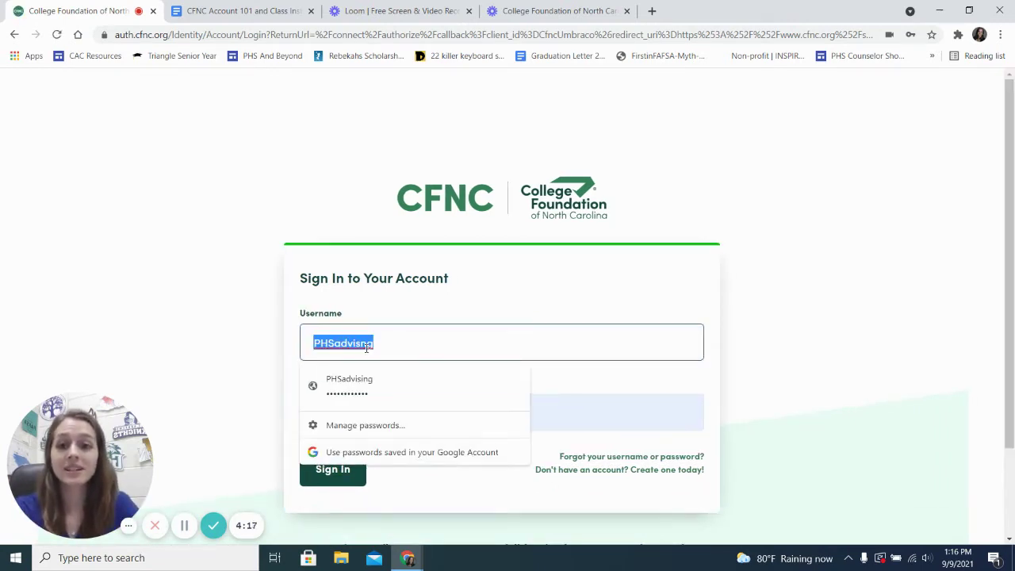
key("BackSpace")
left_click(386, 393)
left_click(364, 430)
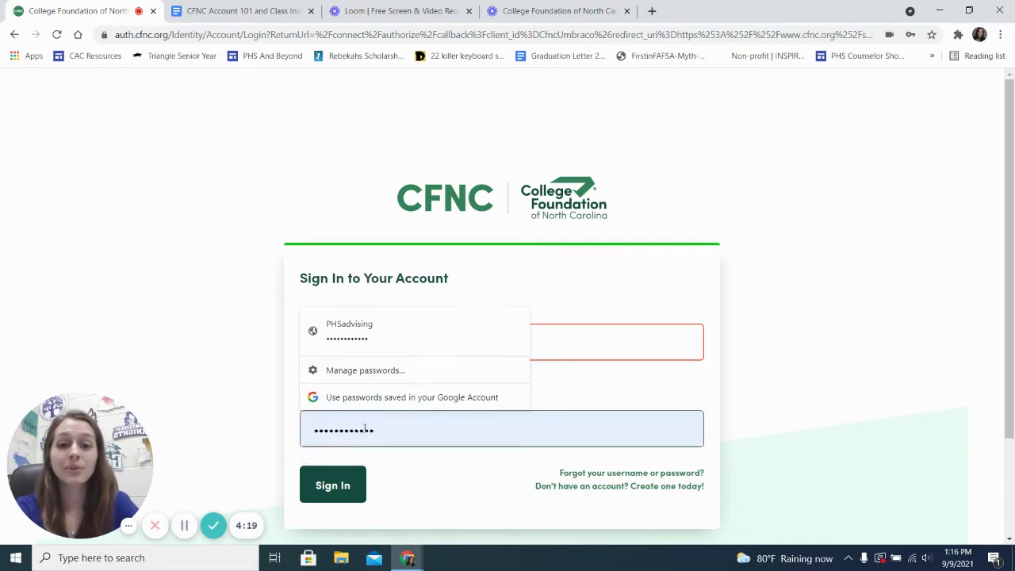
double_click(364, 429)
key("BackSpace")
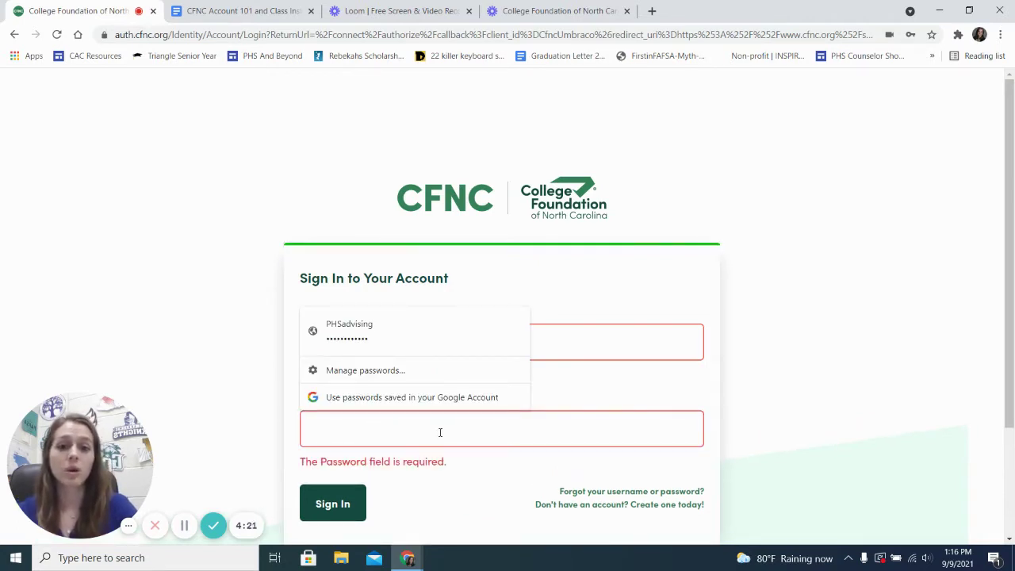
left_click(588, 345)
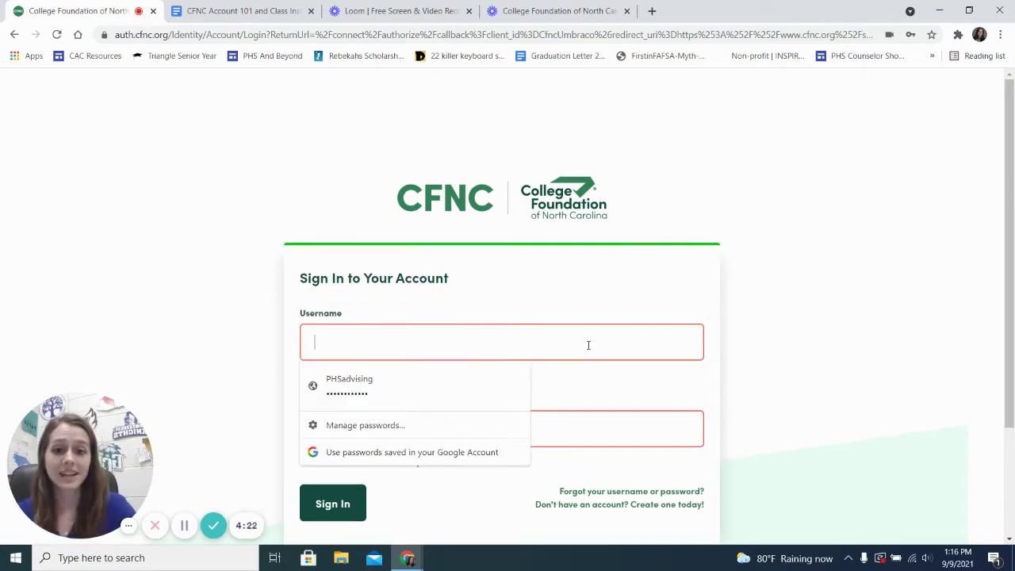
left_click(782, 347)
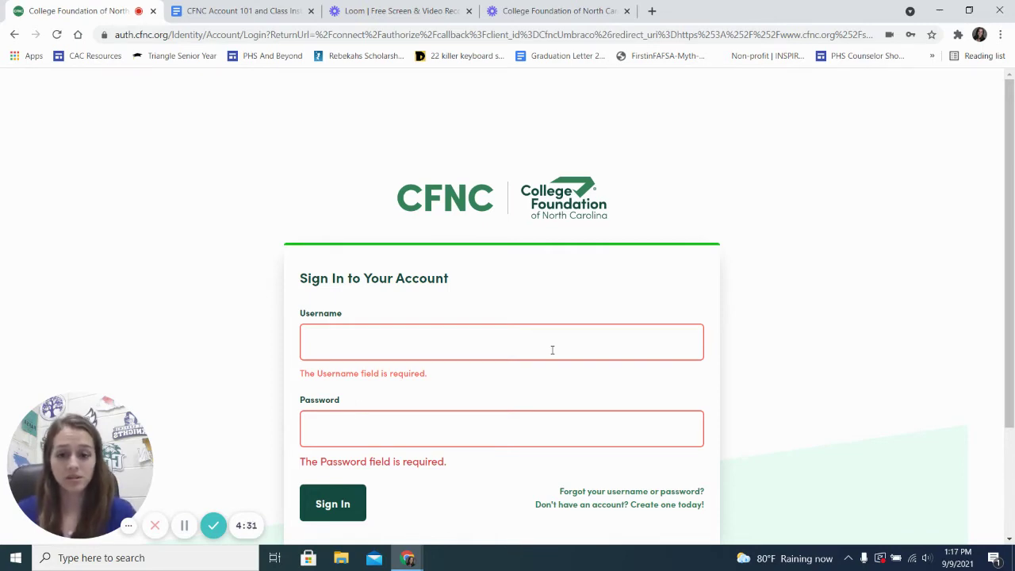
Step: Enter the account username and password and submit, getting an invalid login attempt error
left_click(552, 350)
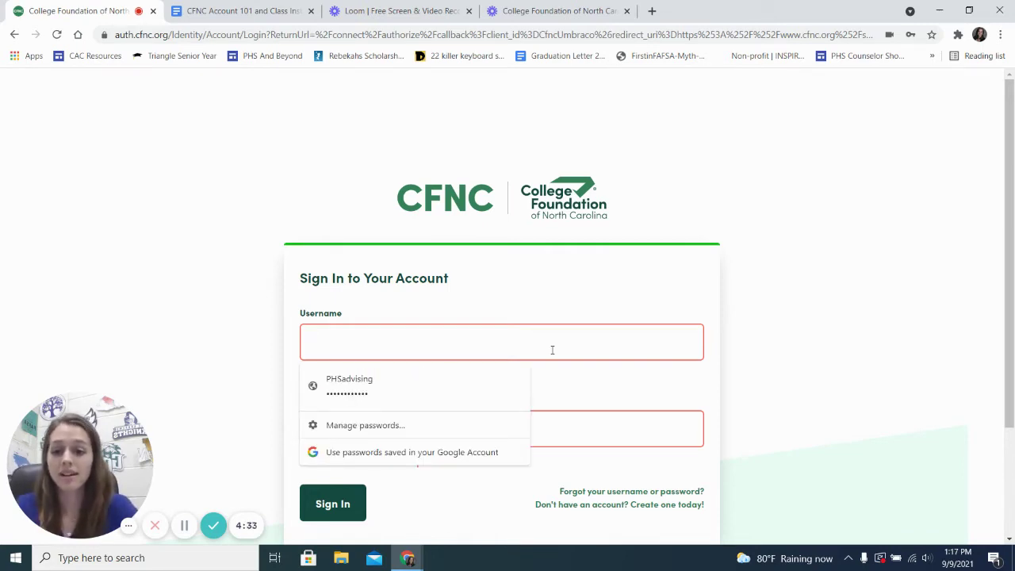
key("BackSpace")
key("BackSpace")
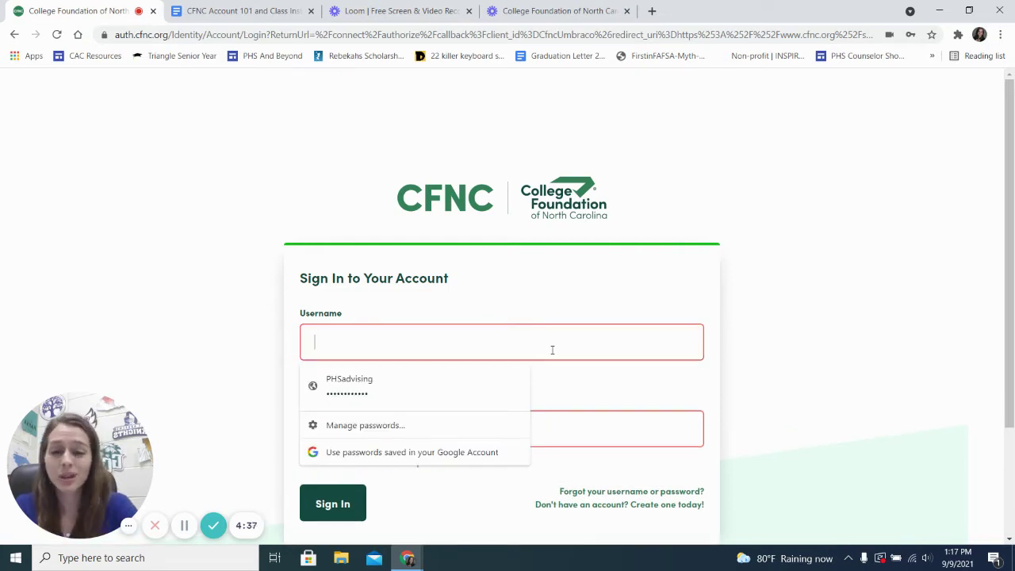
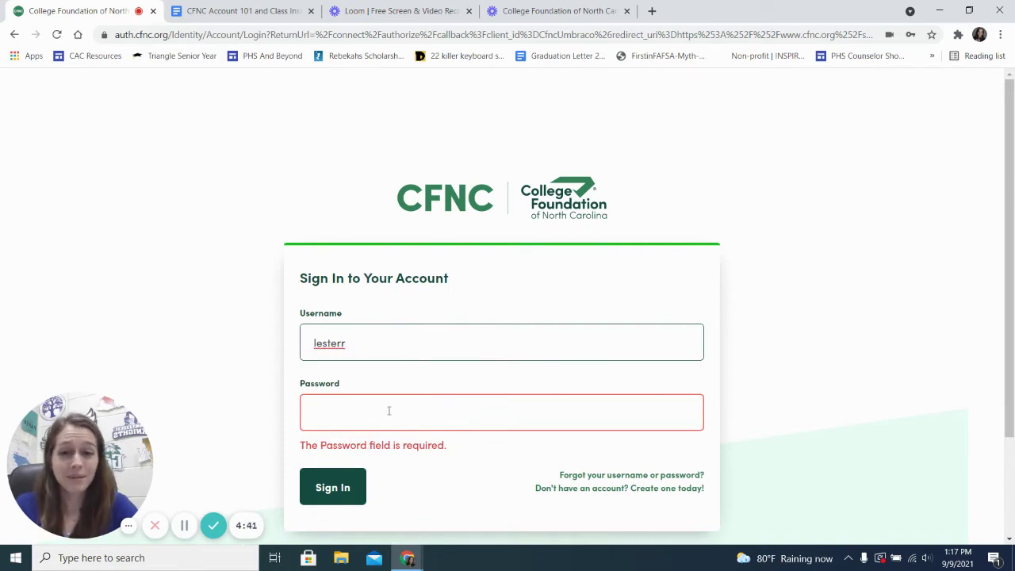
left_click(337, 412)
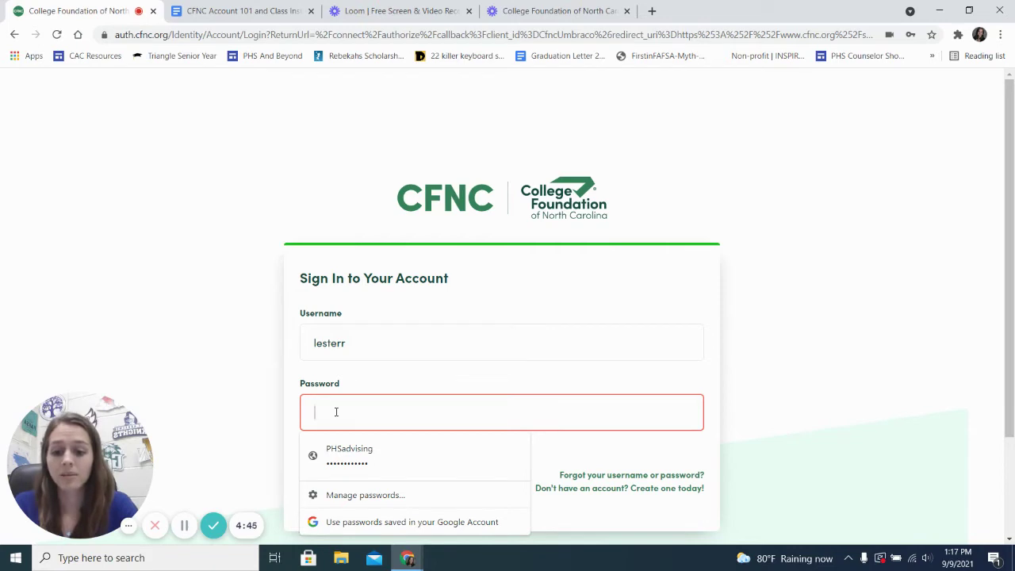
type("****")
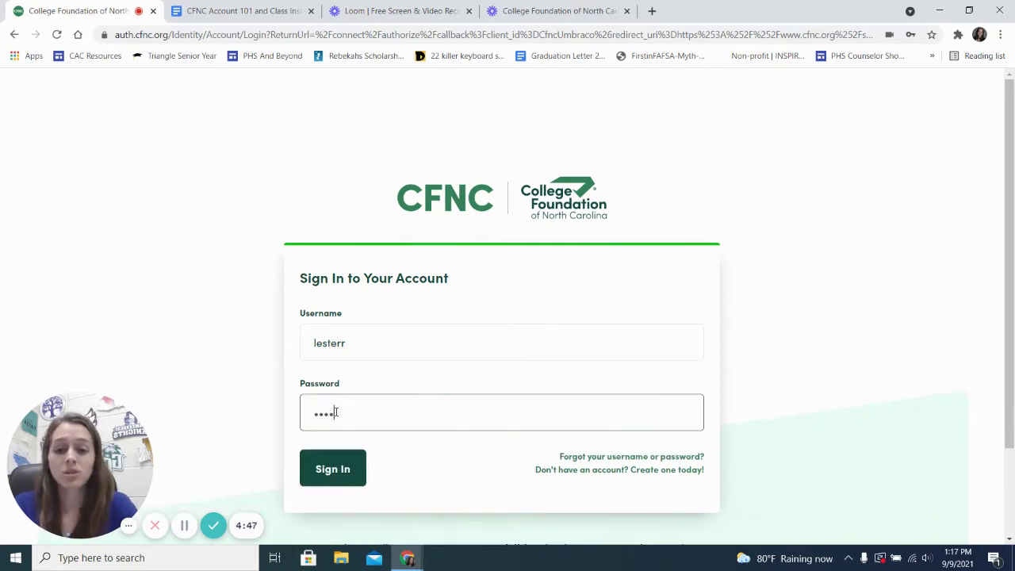
type("****")
left_click(282, 399)
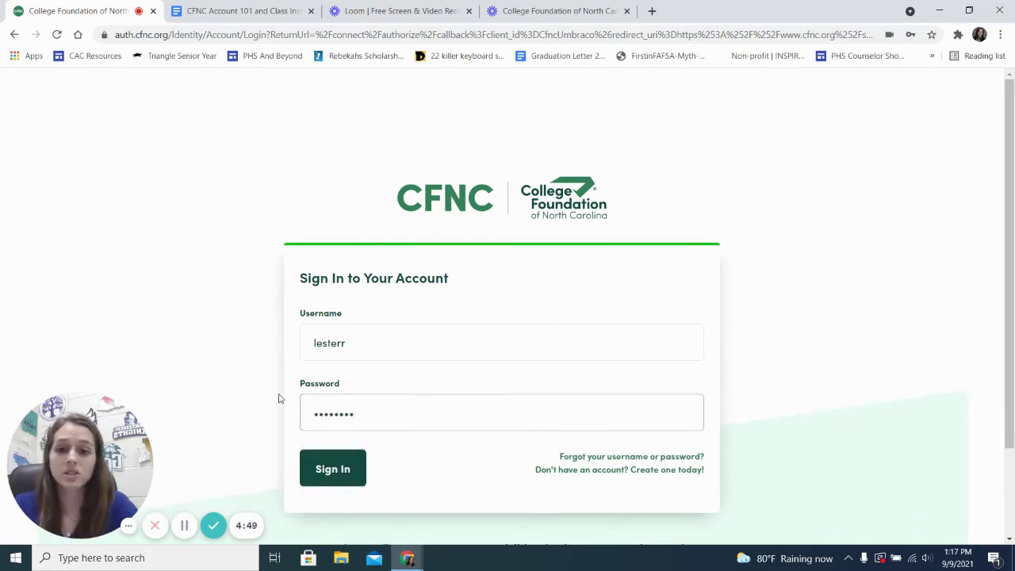
left_click(333, 466)
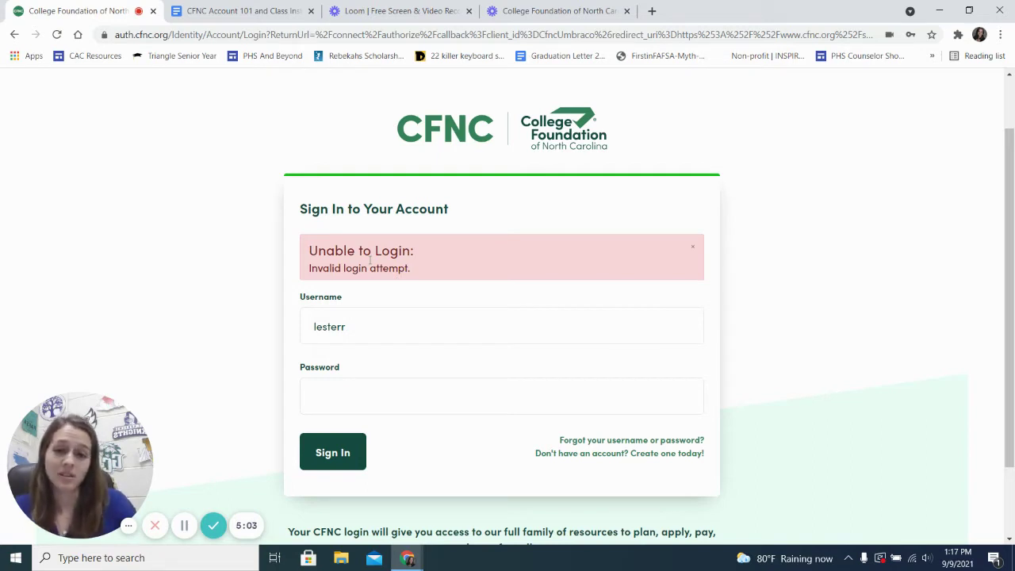
Step: Re-enter the password and submit the sign-in form again
left_click(329, 383)
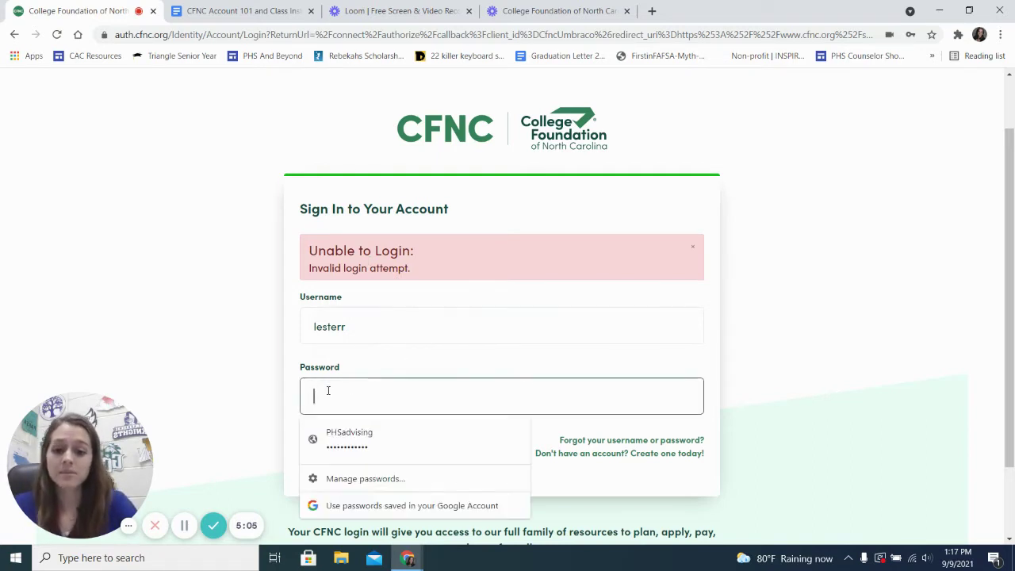
type("********")
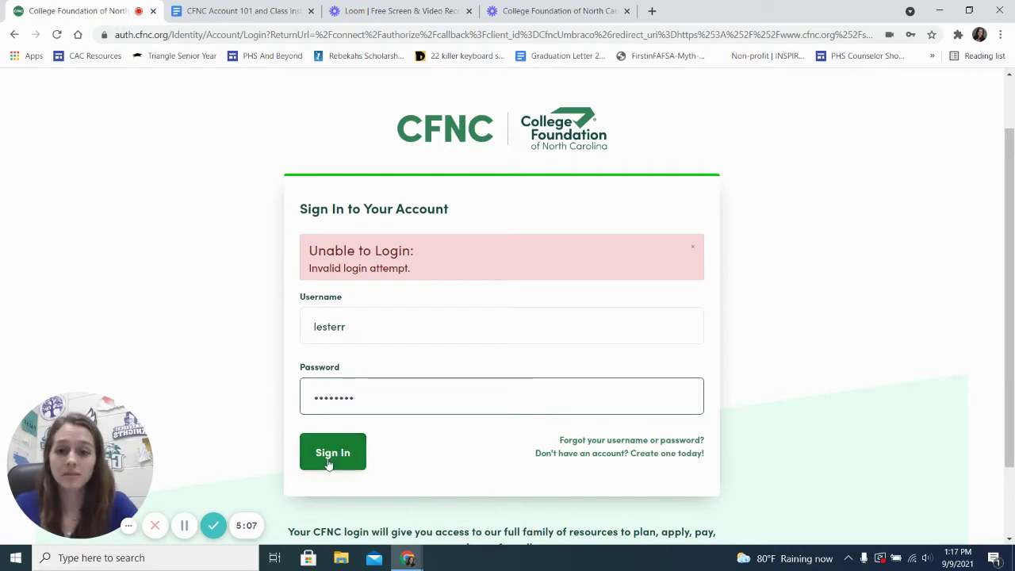
left_click(333, 453)
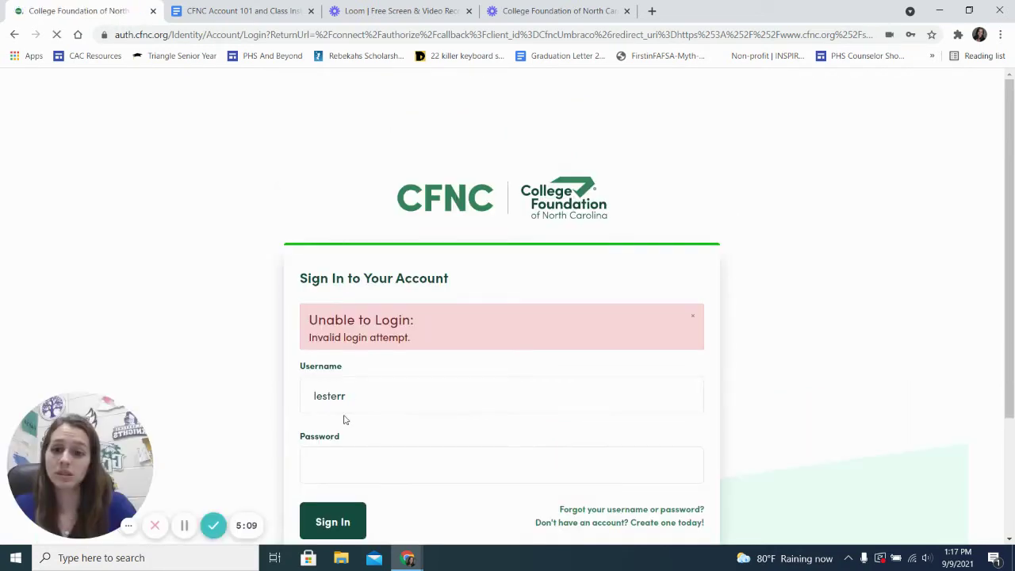
scroll(346, 420, "down", 1)
scroll(365, 363, "down", 1)
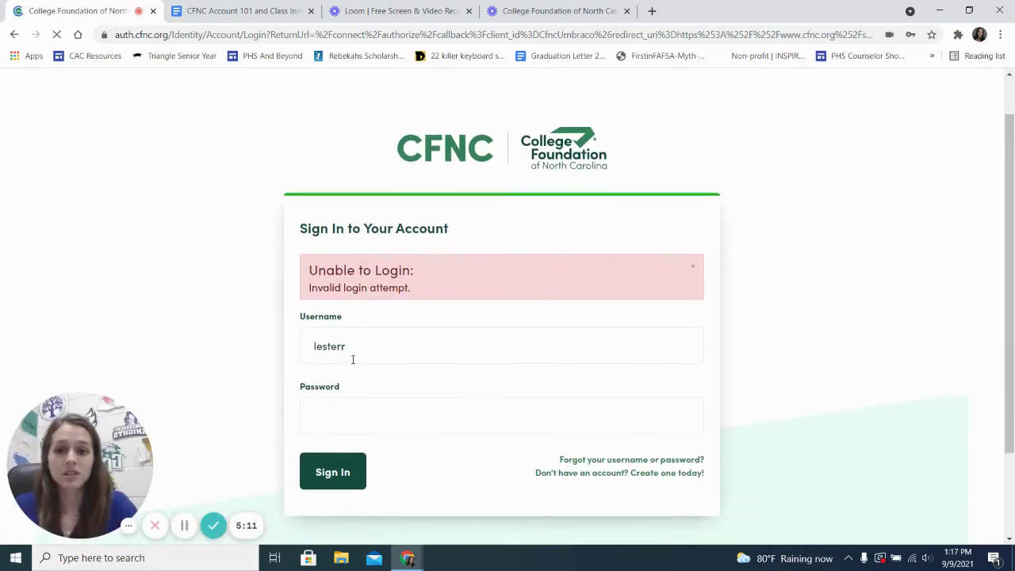
Step: Replace the username with a different one, enter a password, and submit again
double_click(339, 347)
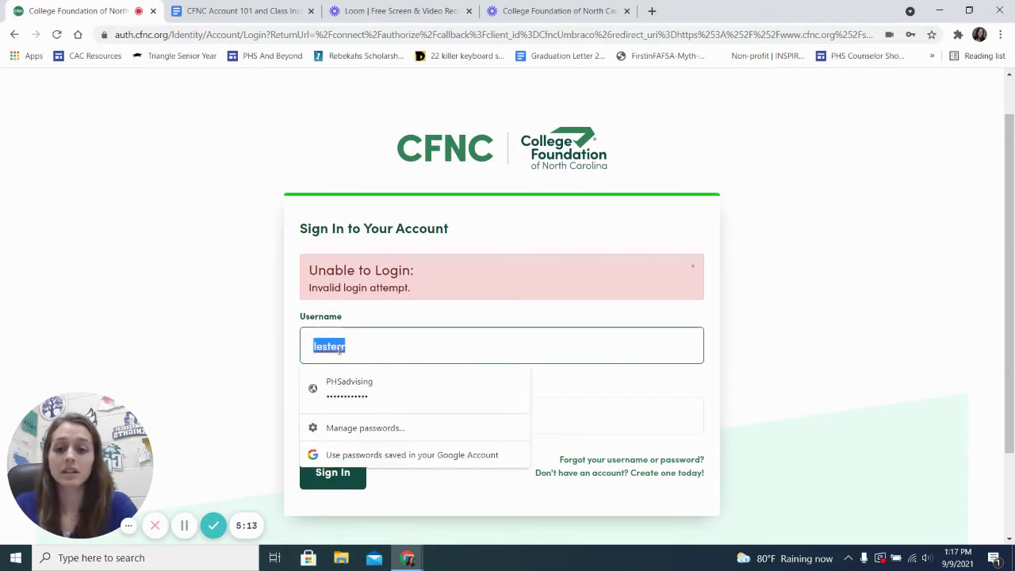
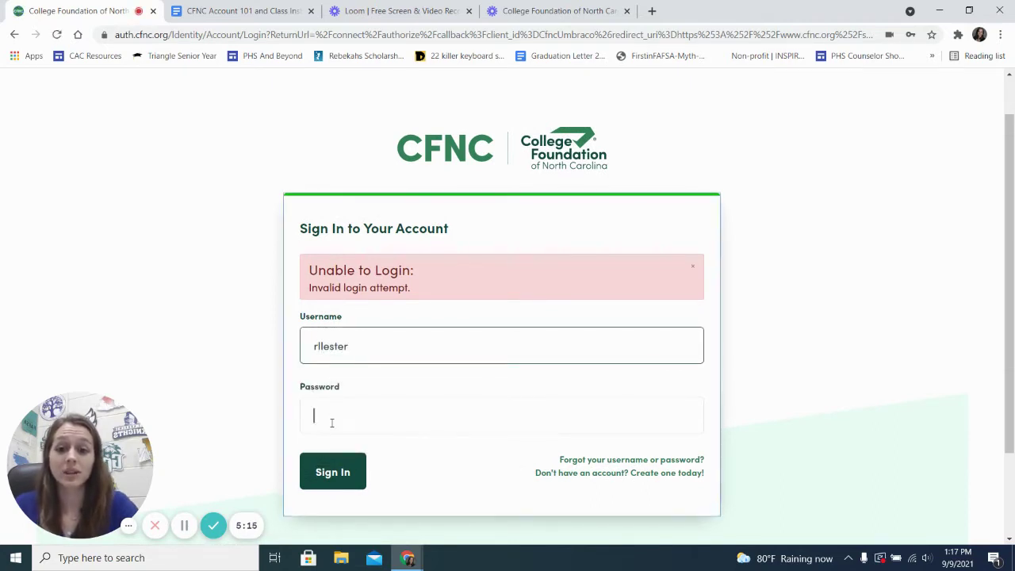
left_click(332, 422)
type("••••••")
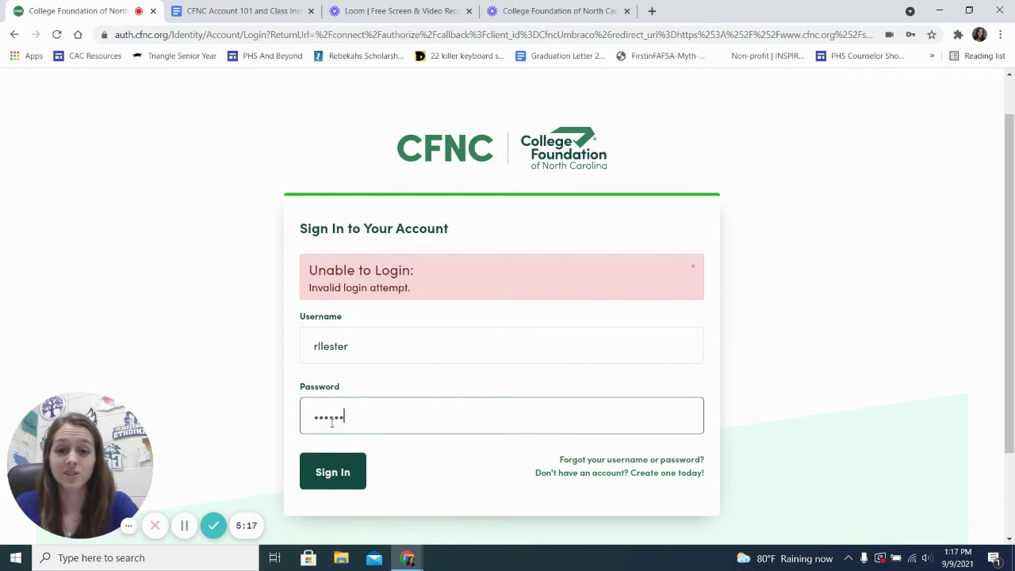
left_click(341, 472)
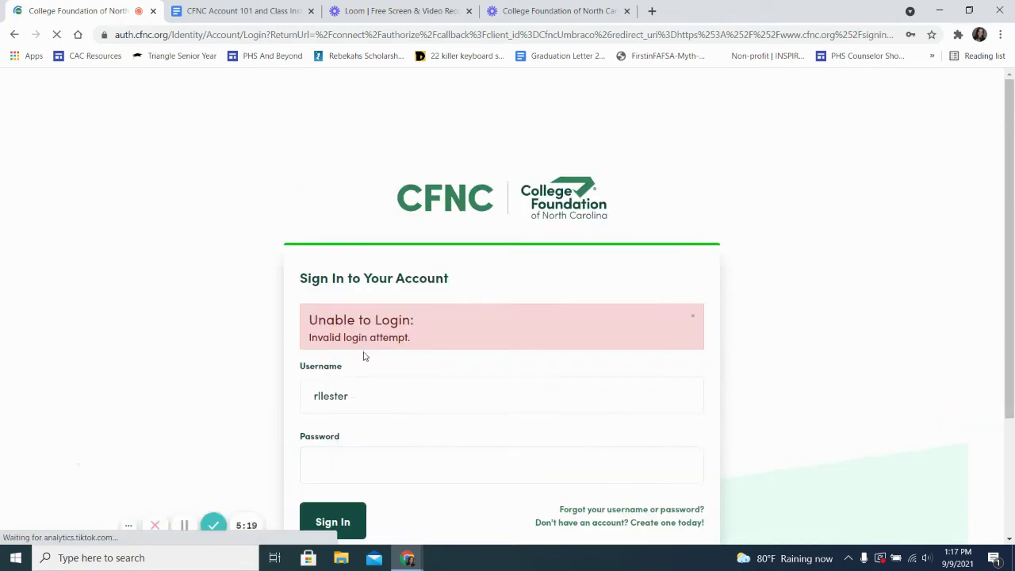
scroll(421, 371, "down", 1)
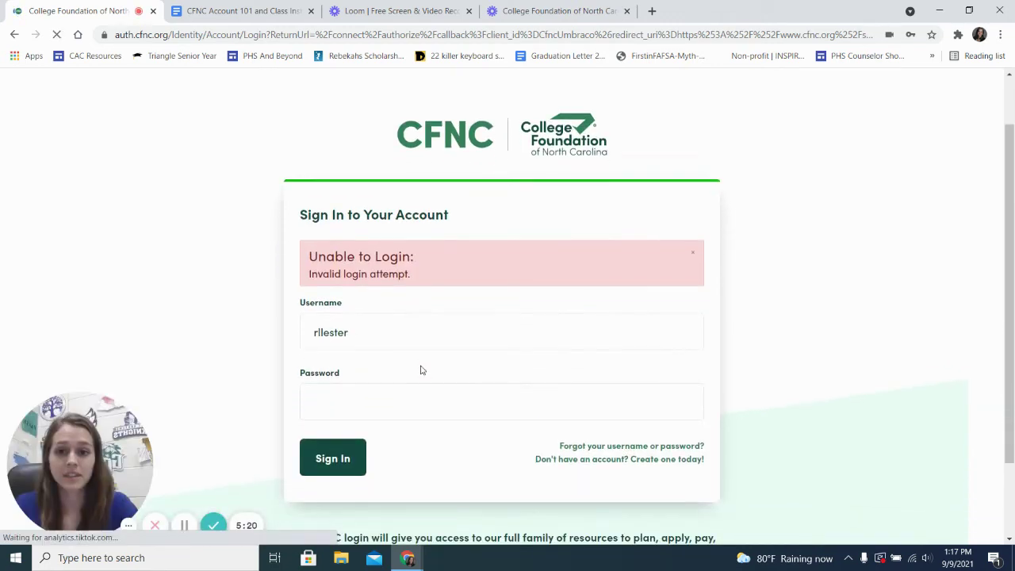
Step: Delete the autofilled username and password so both sign-in fields are empty
double_click(330, 332)
key("BackSpace")
double_click(369, 332)
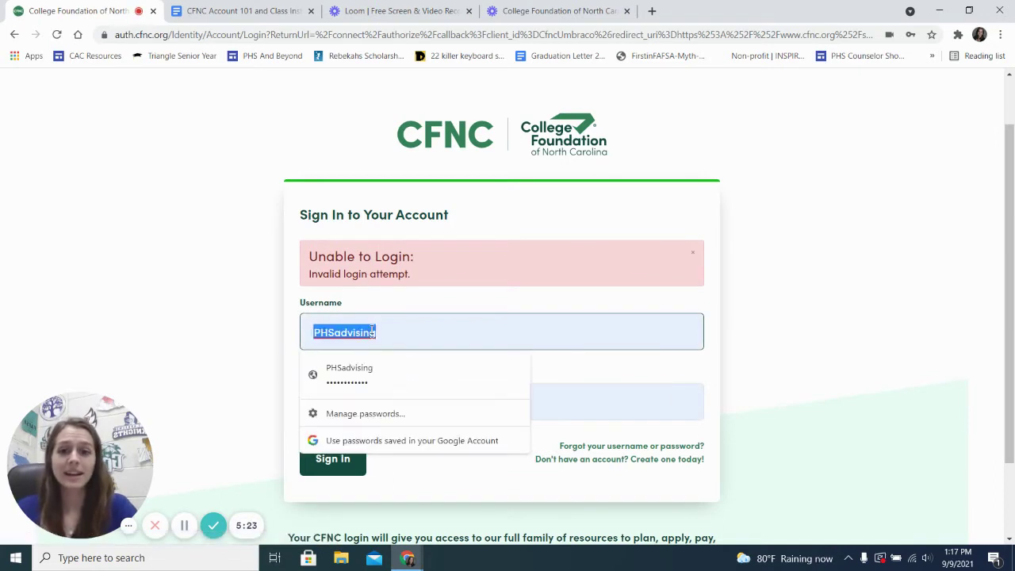
key("BackSpace")
double_click(363, 403)
key("BackSpace")
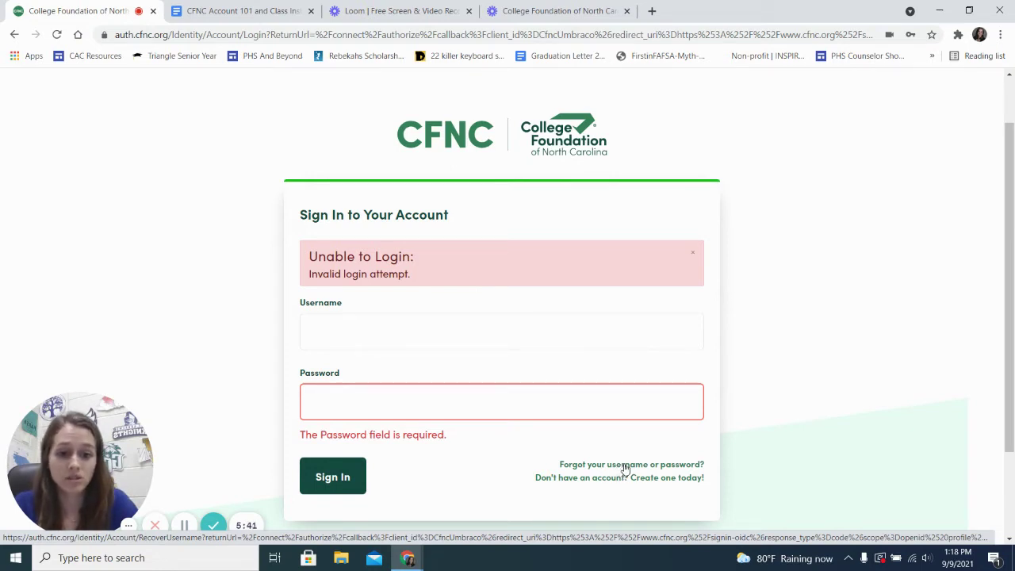
Step: Follow the 'Forgot your username or password?' link to the username recovery help page
left_click(626, 466)
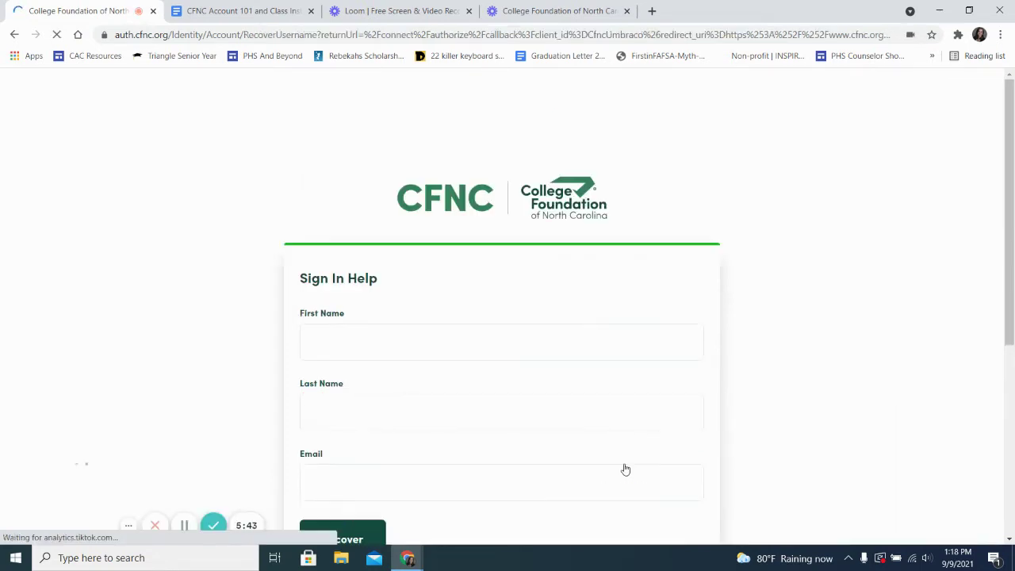
scroll(626, 469, "down", 2)
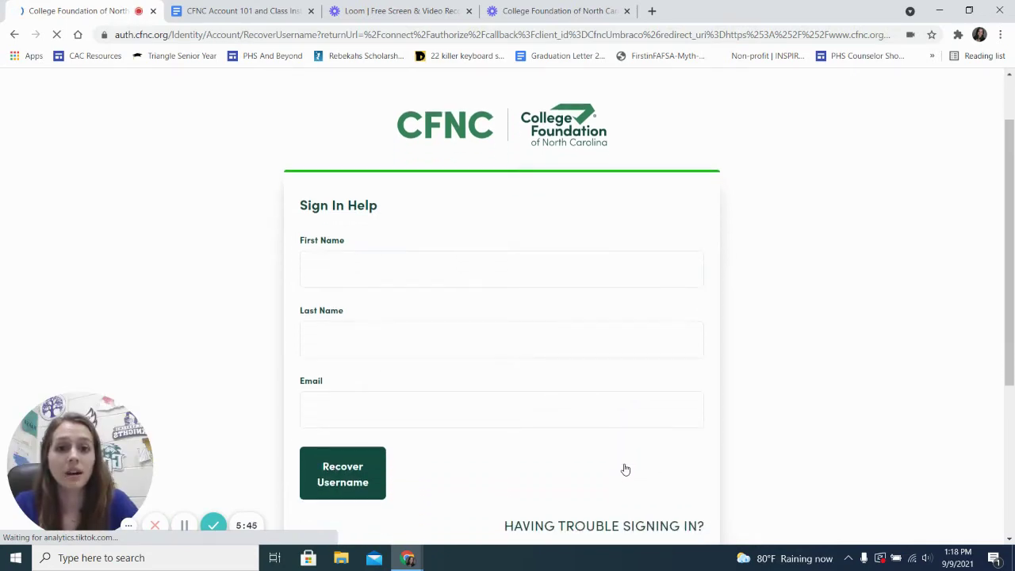
scroll(507, 314, "up", 1)
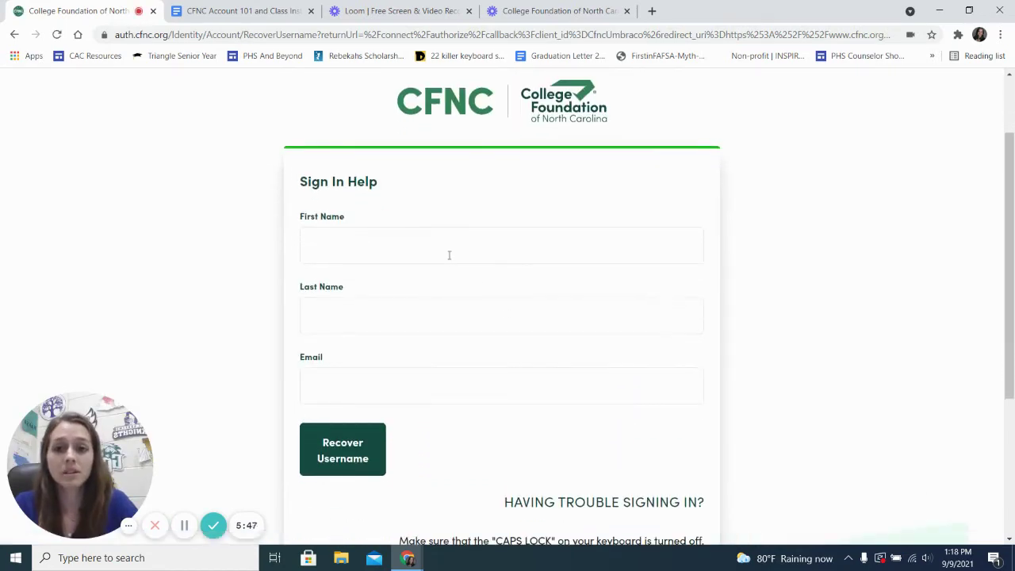
scroll(401, 246, "down", 1)
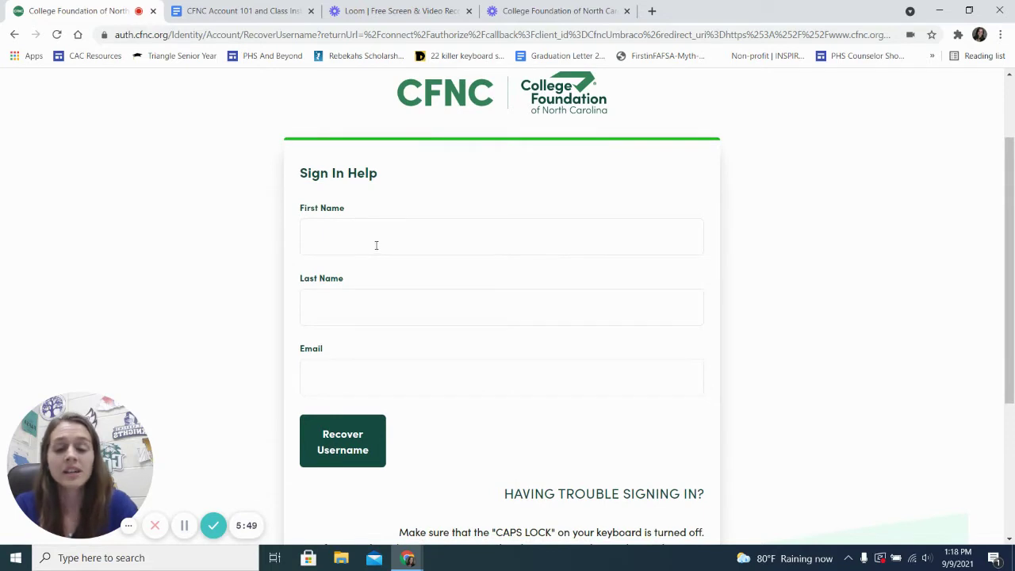
left_click(341, 374)
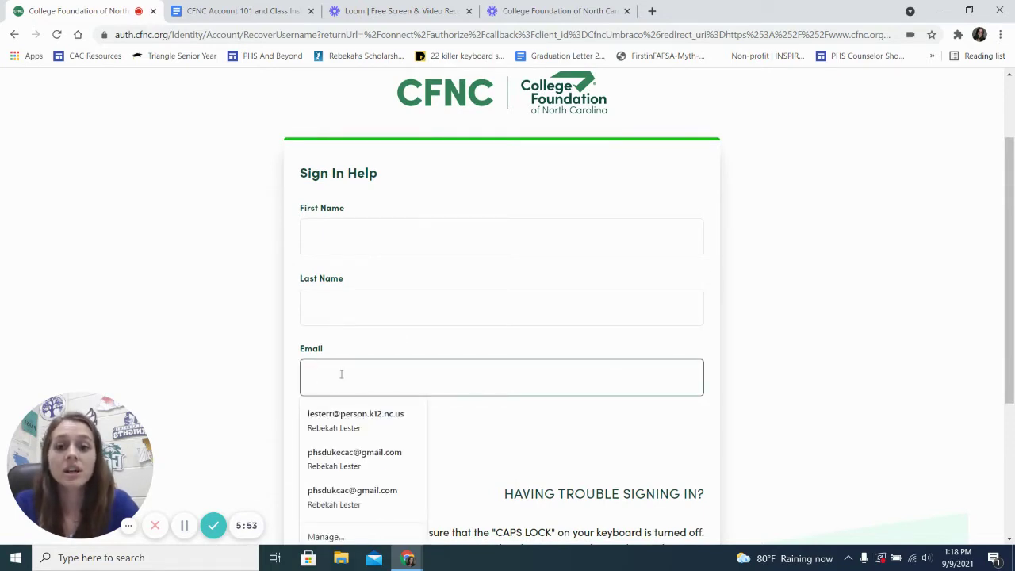
left_click(284, 384)
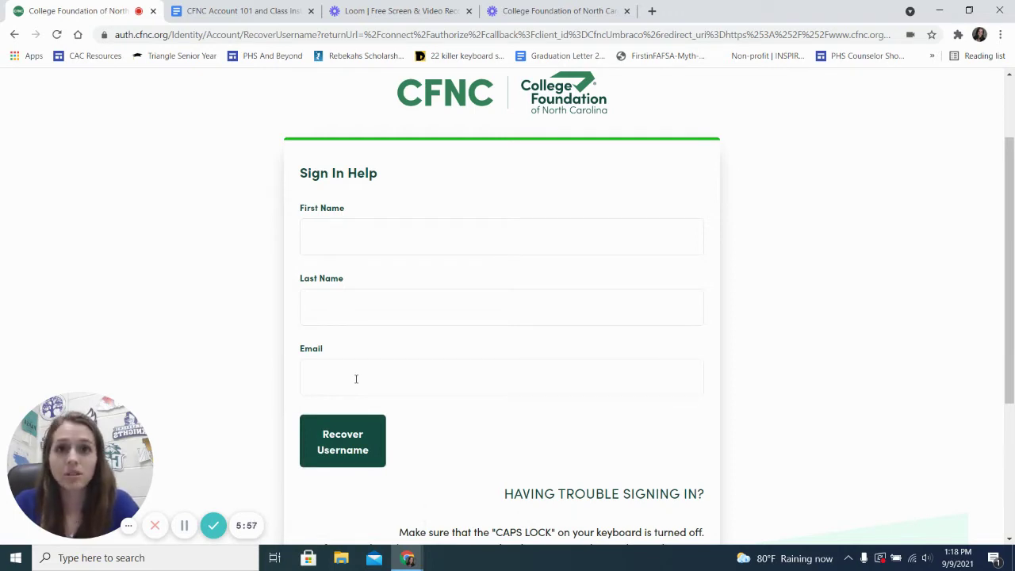
Step: Enter the account holder's first name, last name and school e-mail in the recovery form
left_click(325, 250)
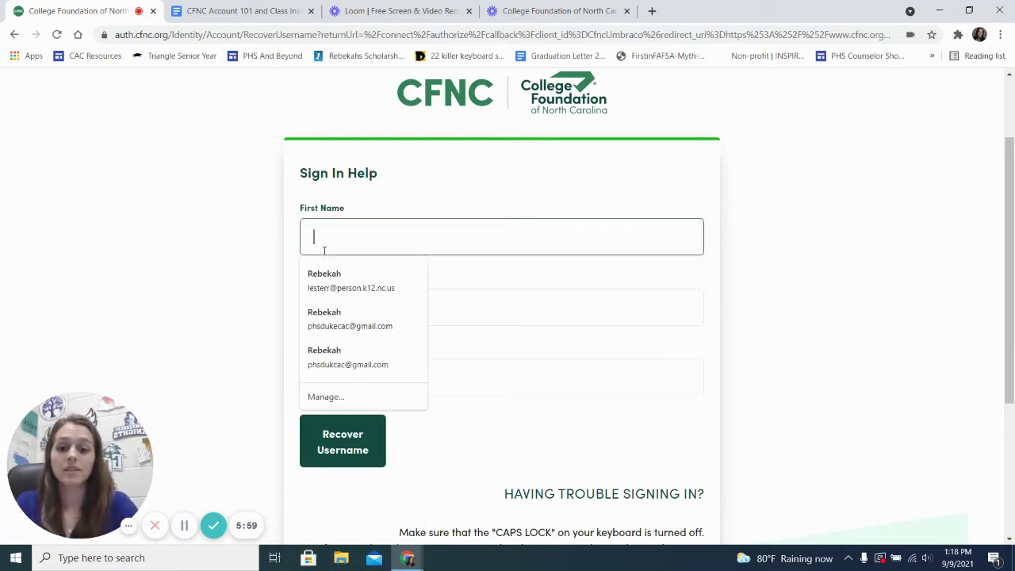
key("Tab")
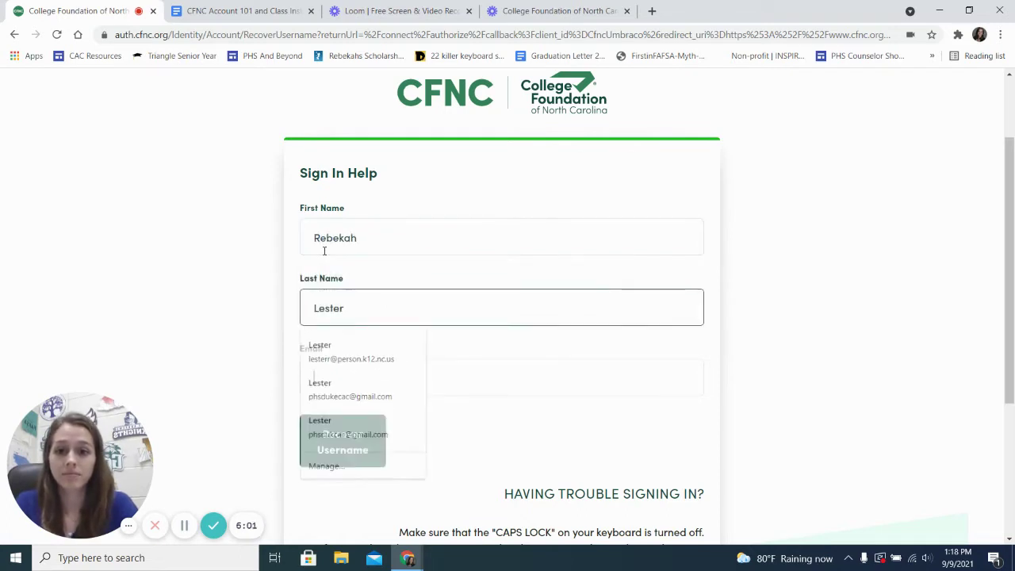
key("Tab")
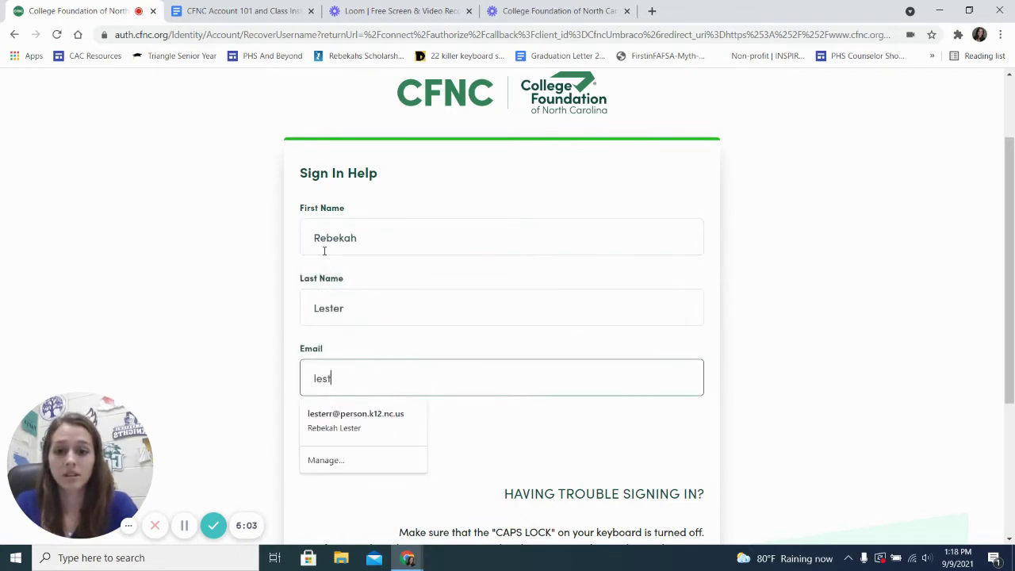
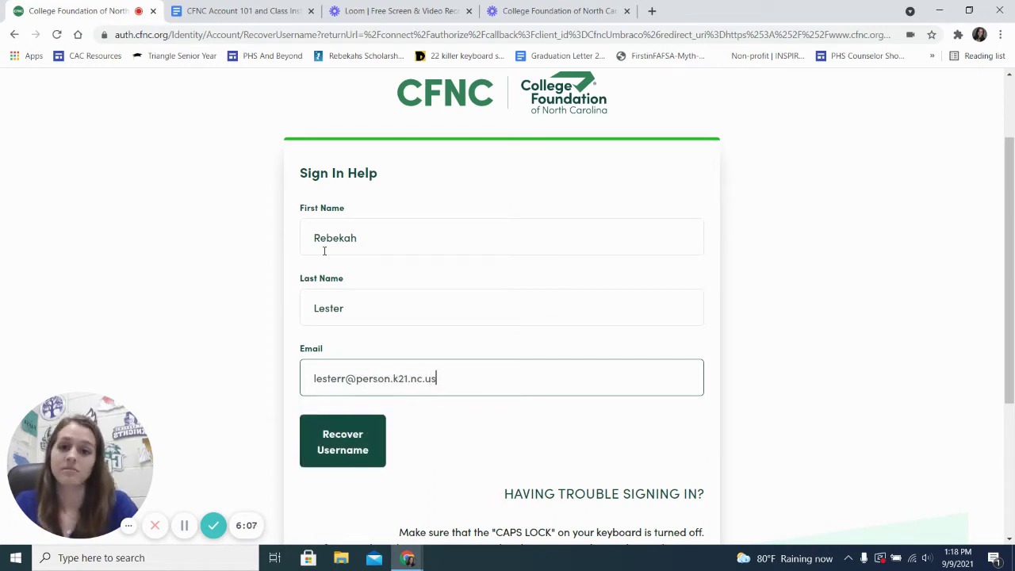
scroll(504, 405, "down", 1)
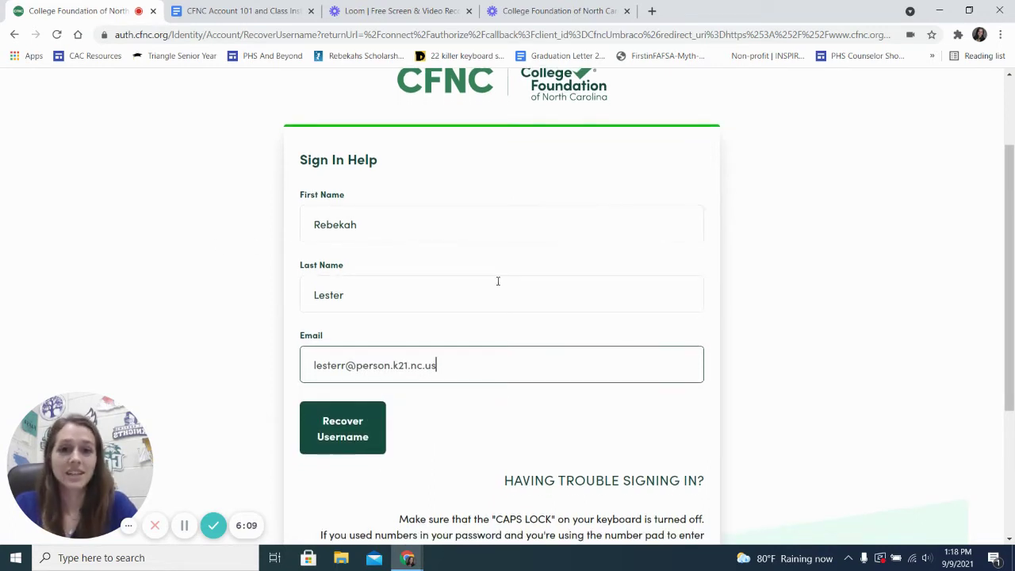
scroll(498, 281, "up", 1)
scroll(499, 282, "up", 1)
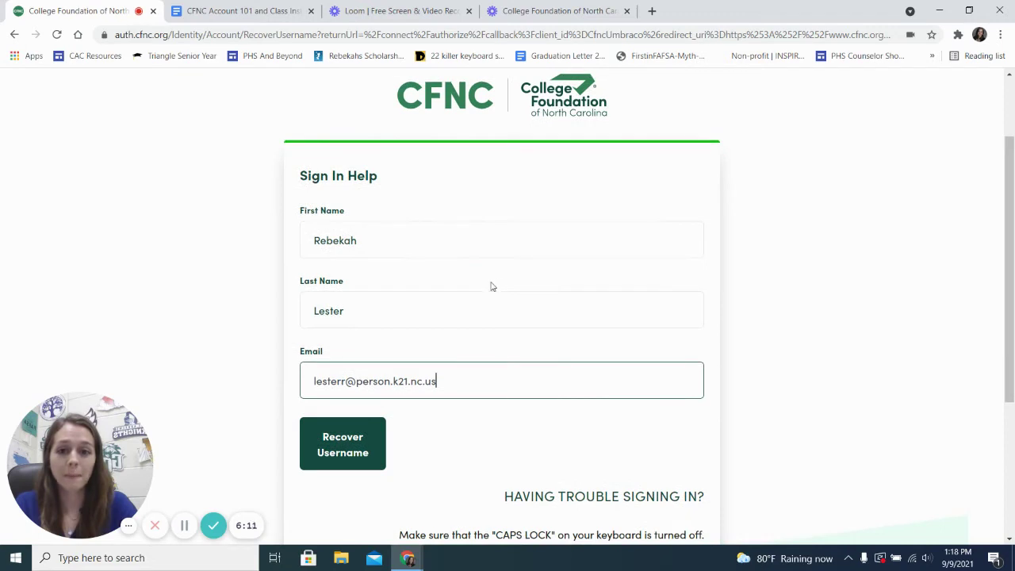
Step: Submit the username recovery request and review the resulting error
left_click(341, 456)
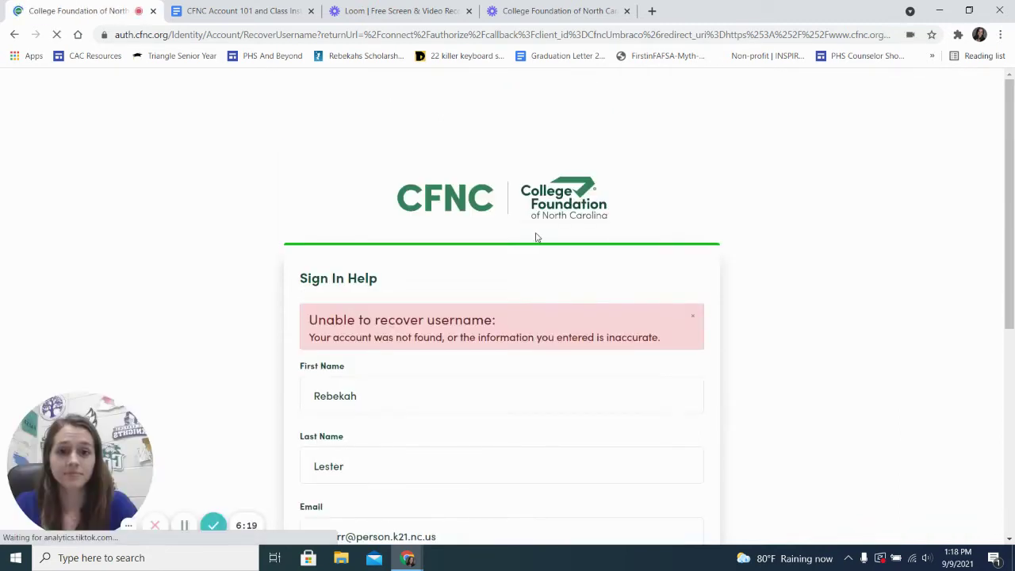
scroll(534, 234, "down", 2)
scroll(526, 238, "up", 1)
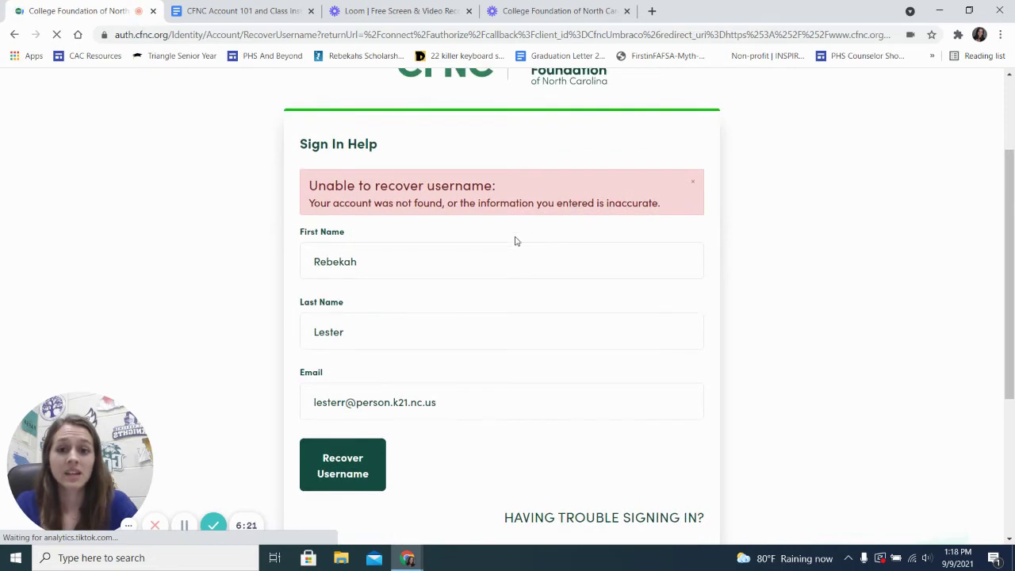
scroll(392, 186, "up", 1)
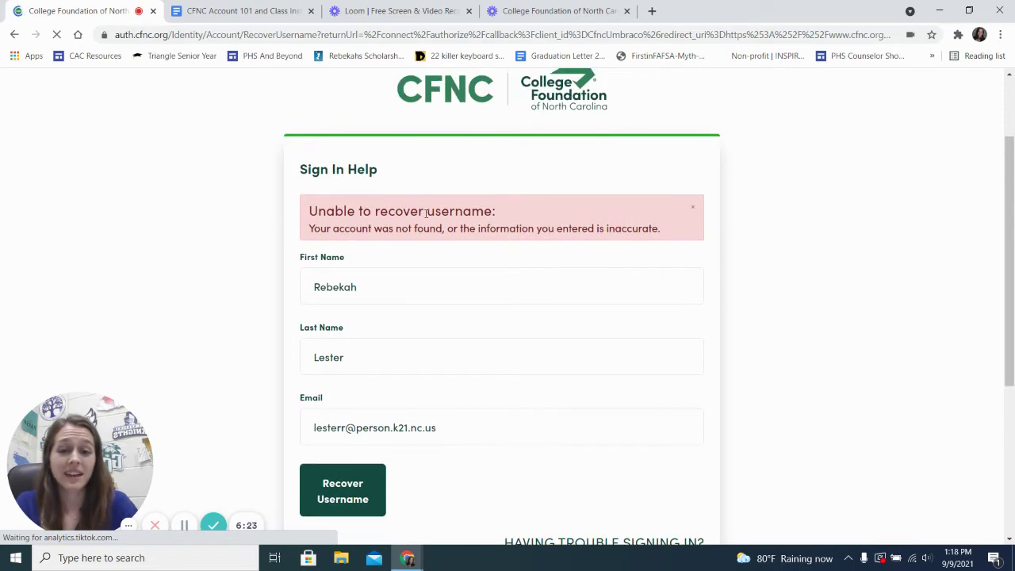
scroll(382, 197, "down", 1)
scroll(382, 197, "down", 1)
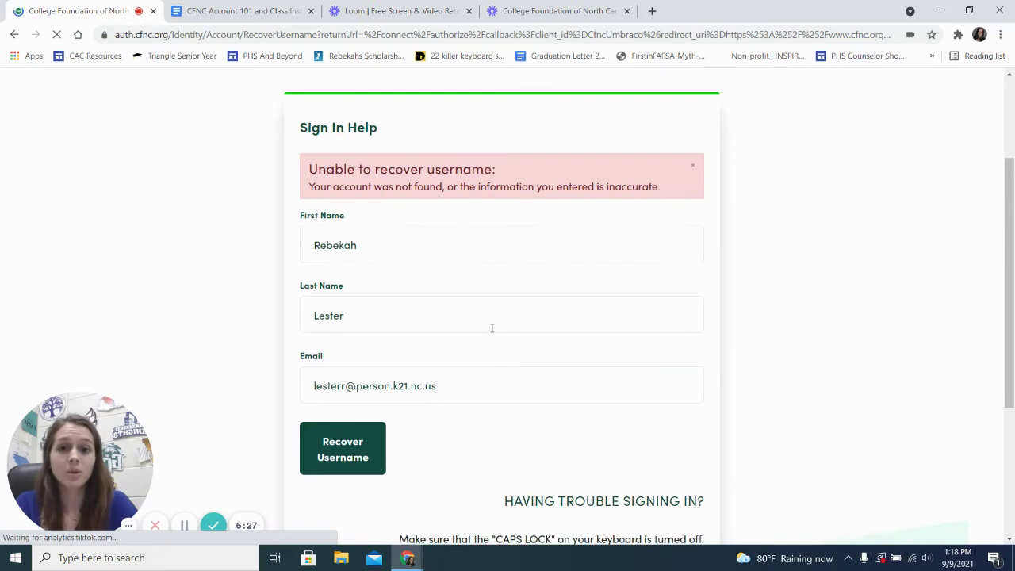
scroll(492, 327, "up", 1)
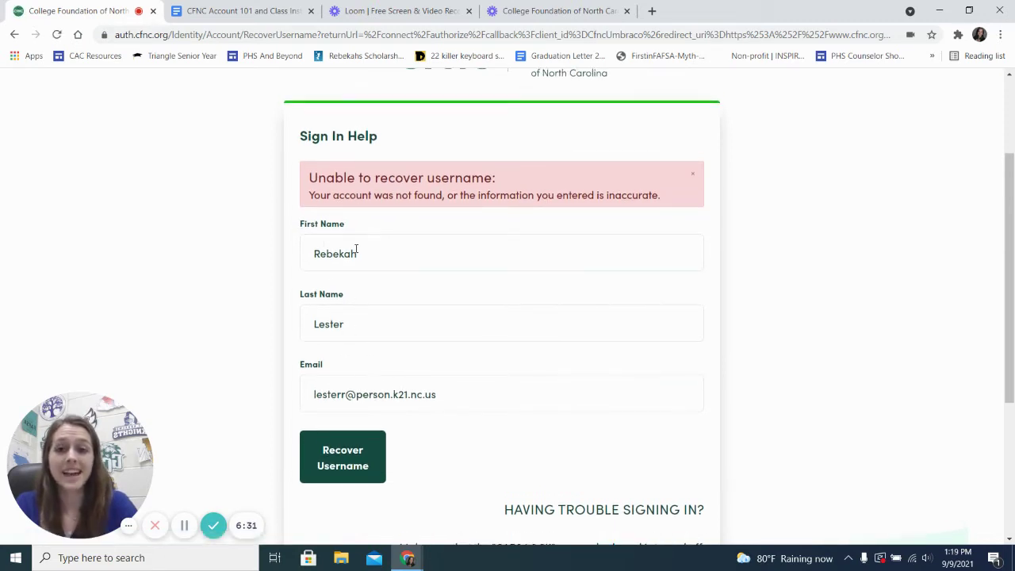
Step: Correct the e-mail's district code to k12 and resubmit the recovery request
triple_click(387, 394)
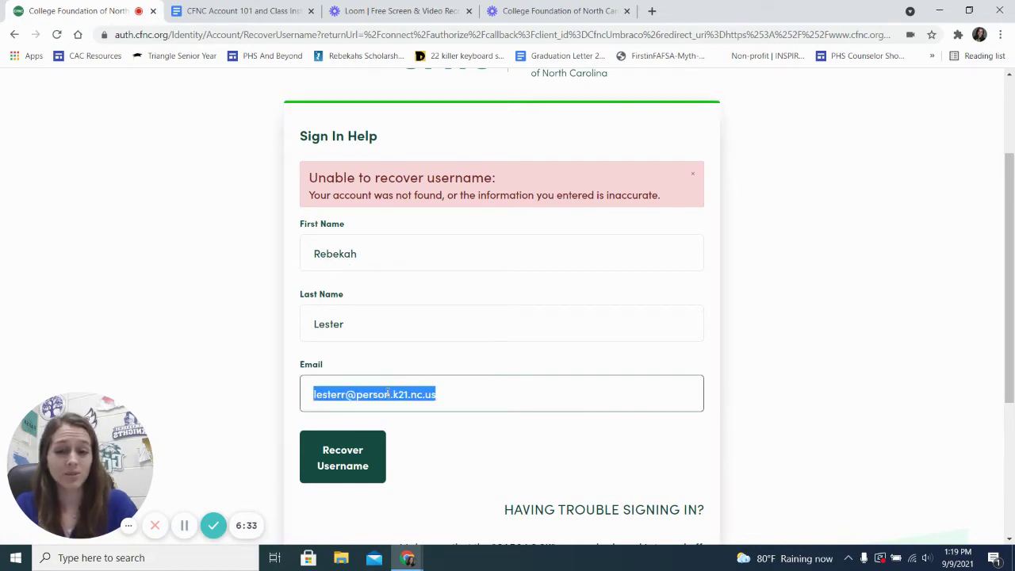
left_click(387, 394)
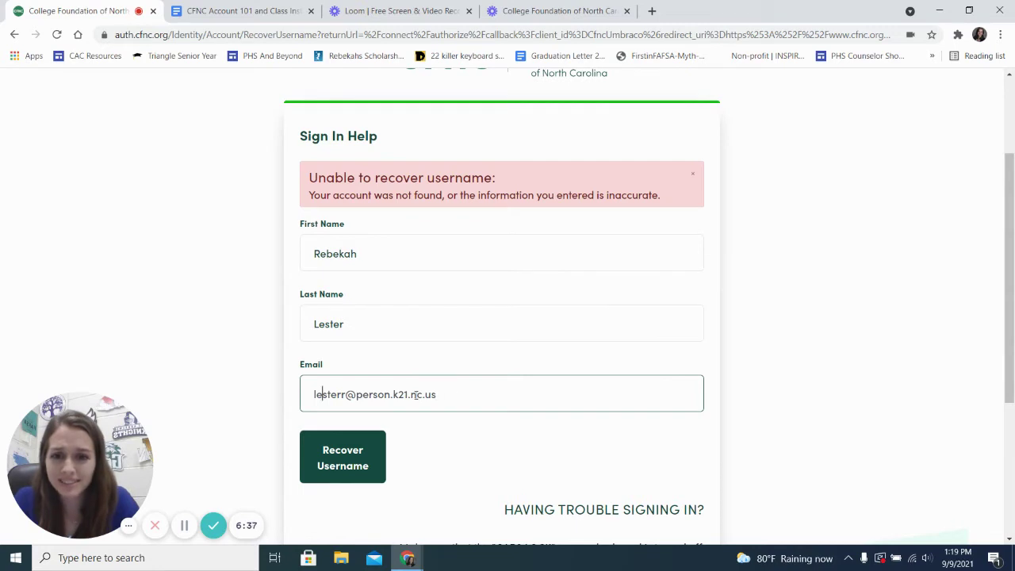
double_click(402, 395)
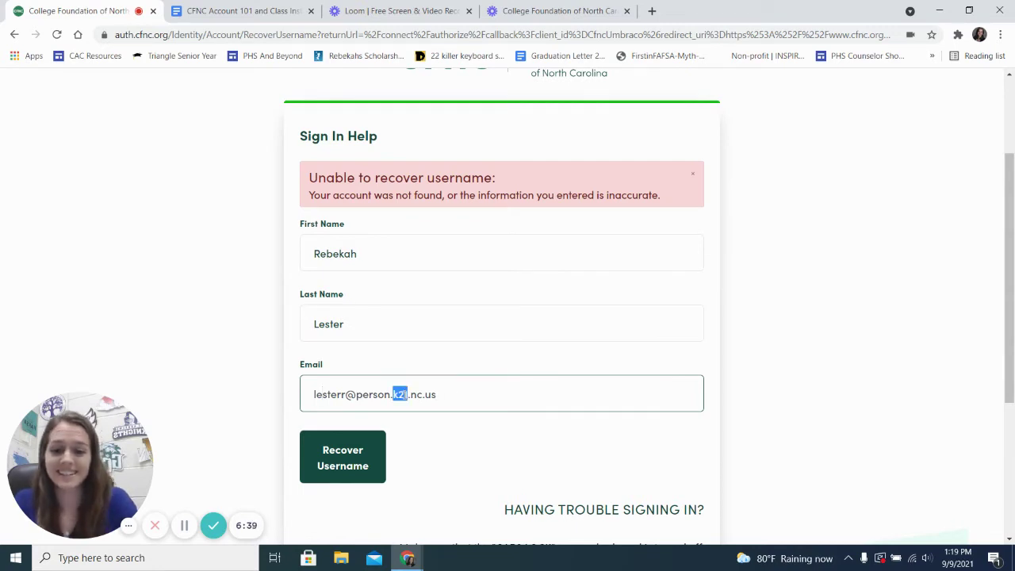
type("k12")
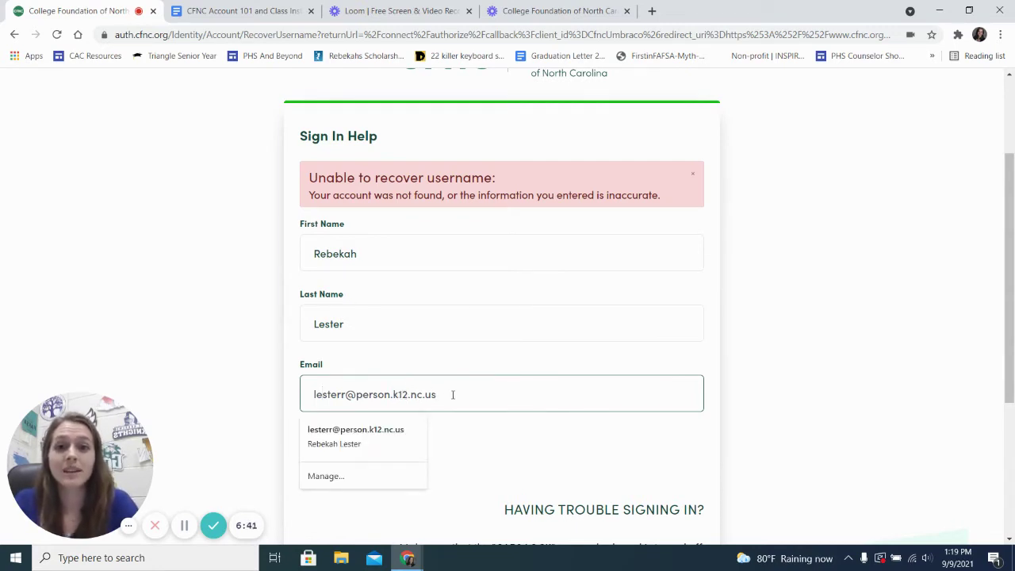
left_click(266, 394)
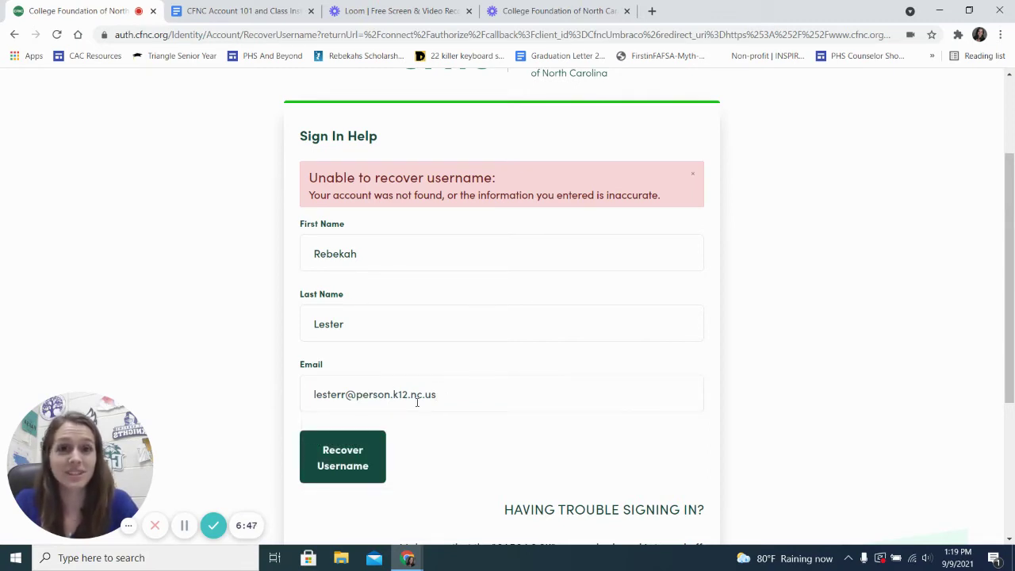
left_click(343, 468)
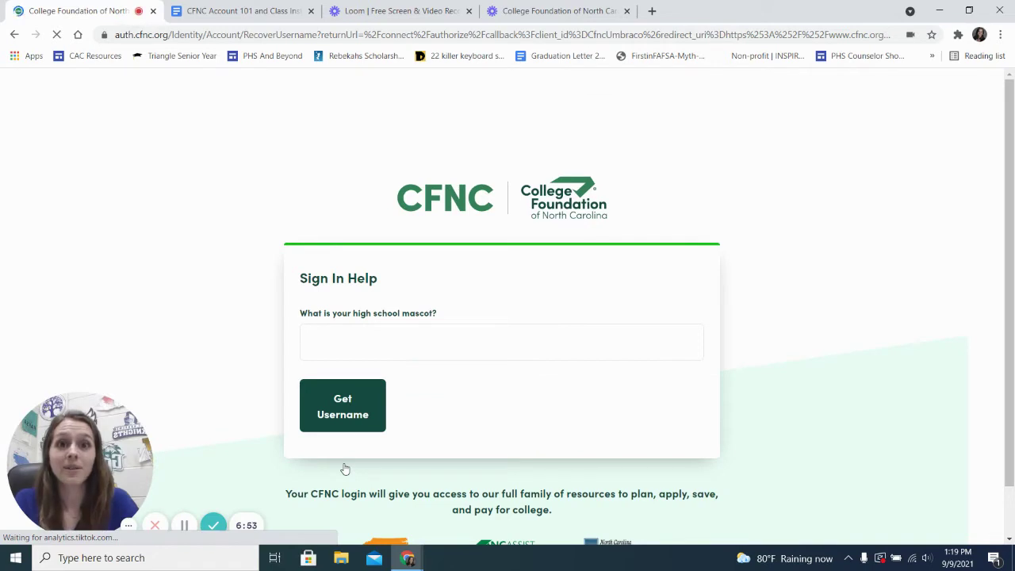
scroll(419, 362, "down", 1)
scroll(419, 363, "up", 1)
scroll(418, 362, "down", 1)
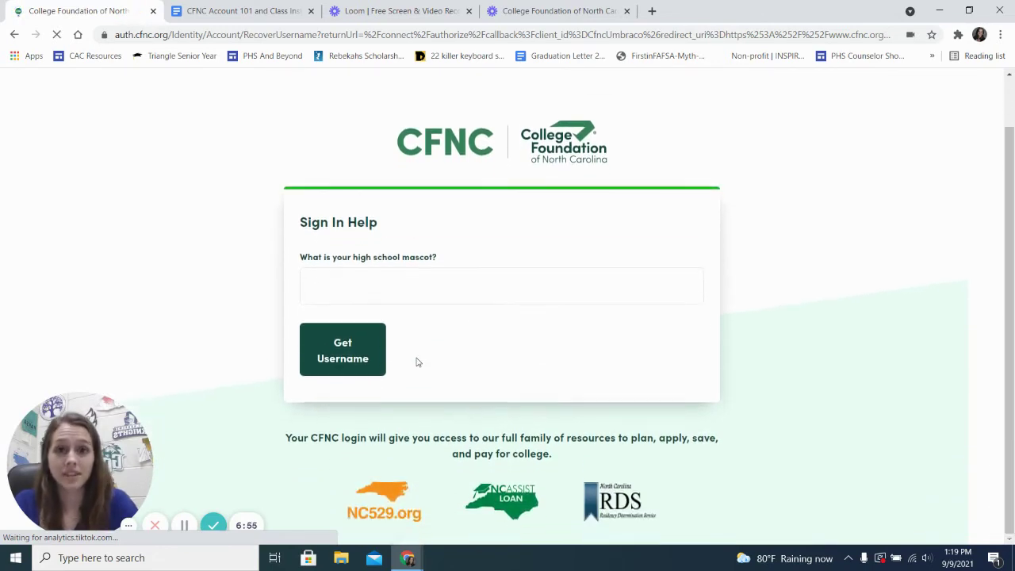
left_click(381, 283)
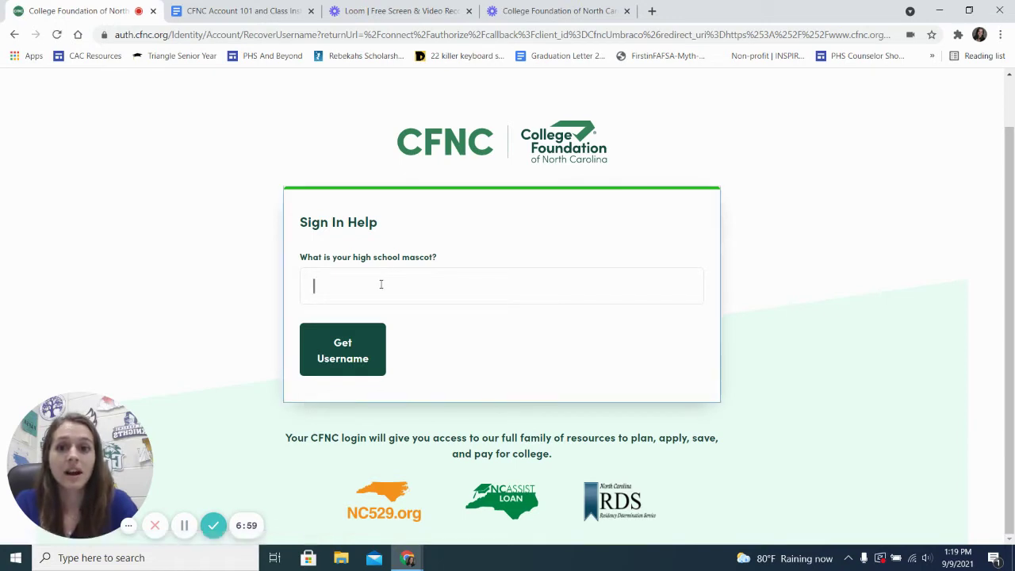
type("Rocket")
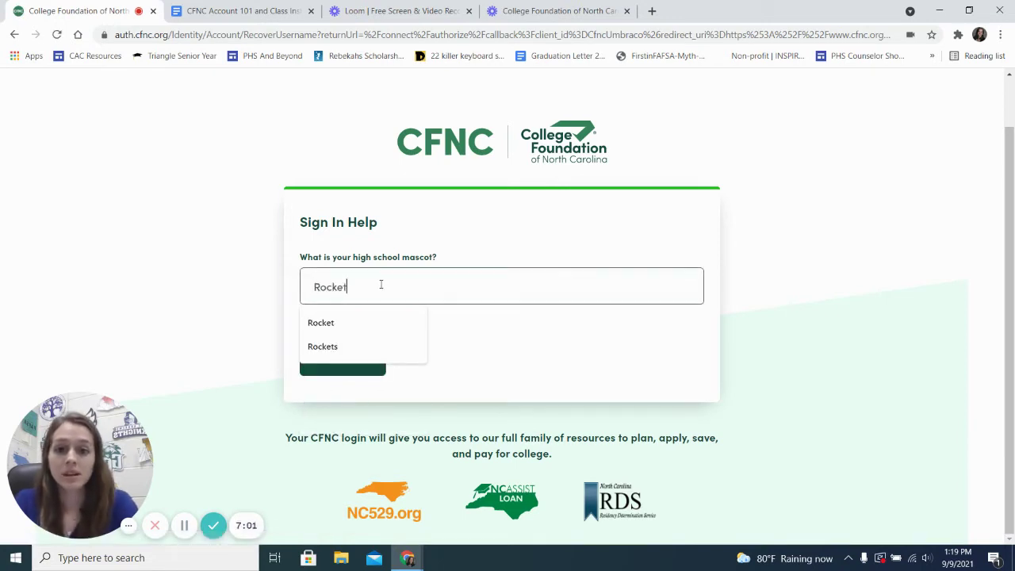
left_click(400, 258)
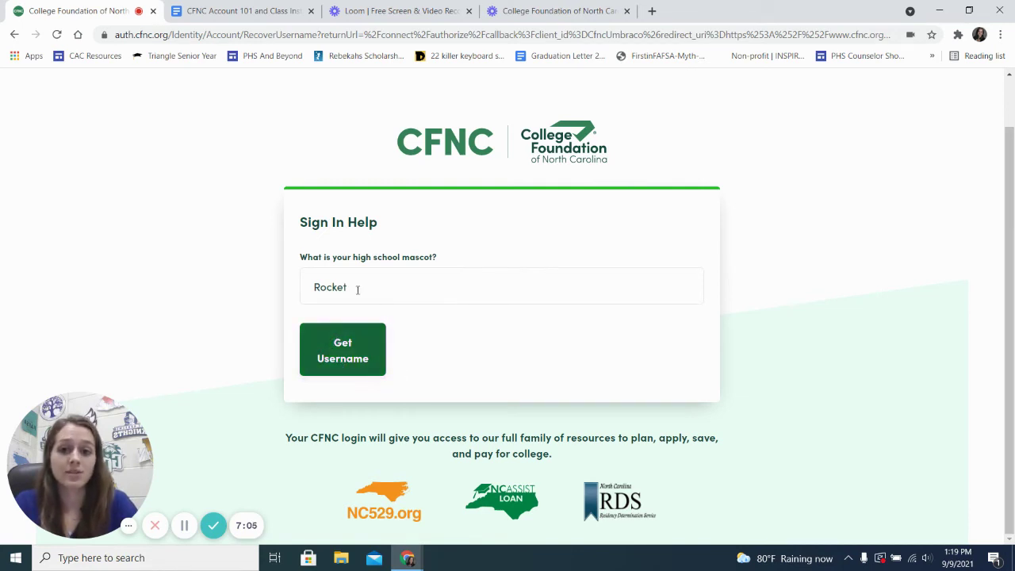
left_click(355, 288)
type("s")
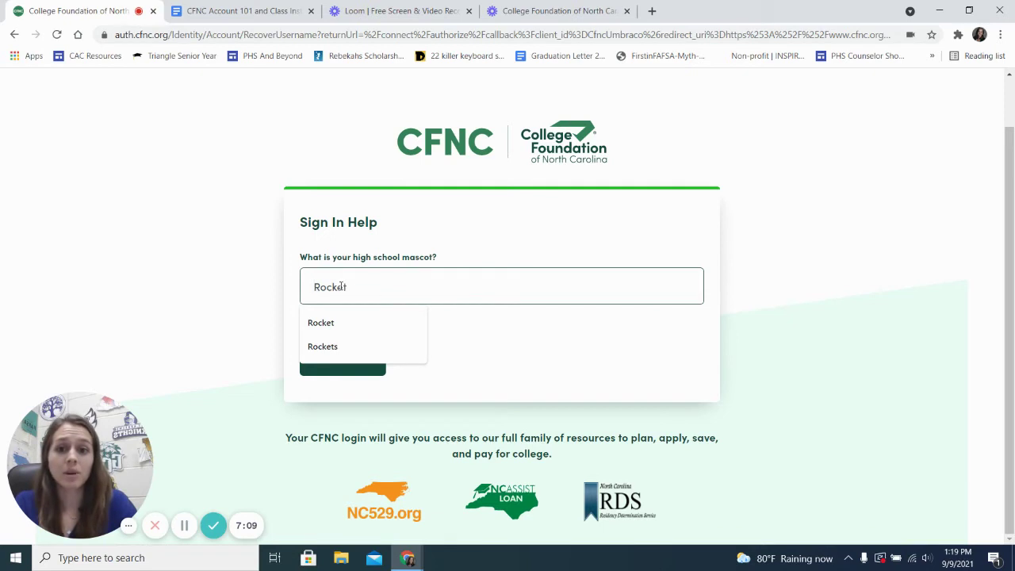
double_click(320, 288)
left_click(319, 288)
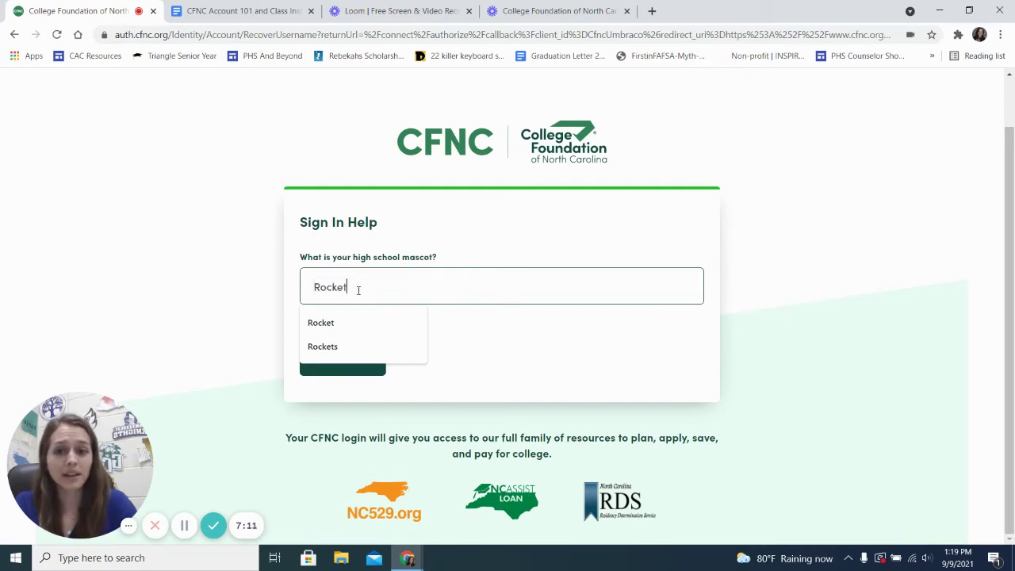
left_click(476, 341)
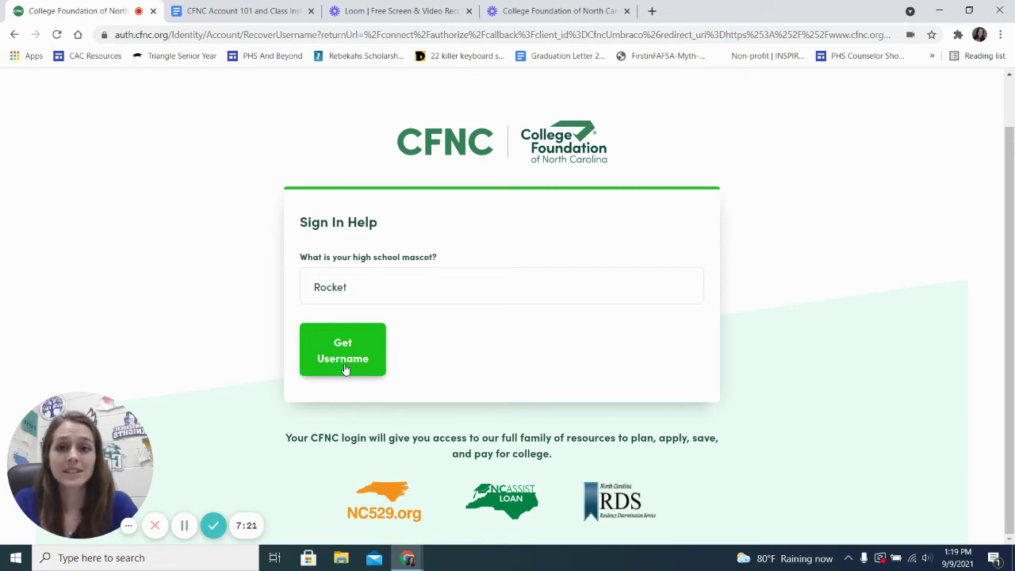
double_click(331, 286)
left_click(498, 378)
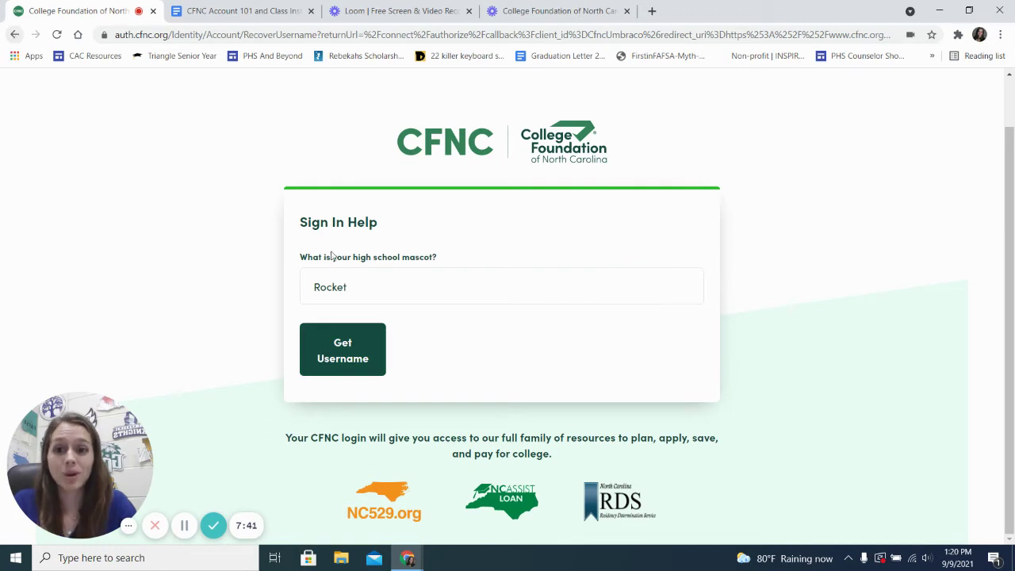
Step: Go back two pages and replace the Email with a saved personal address from autofill
left_click(15, 35)
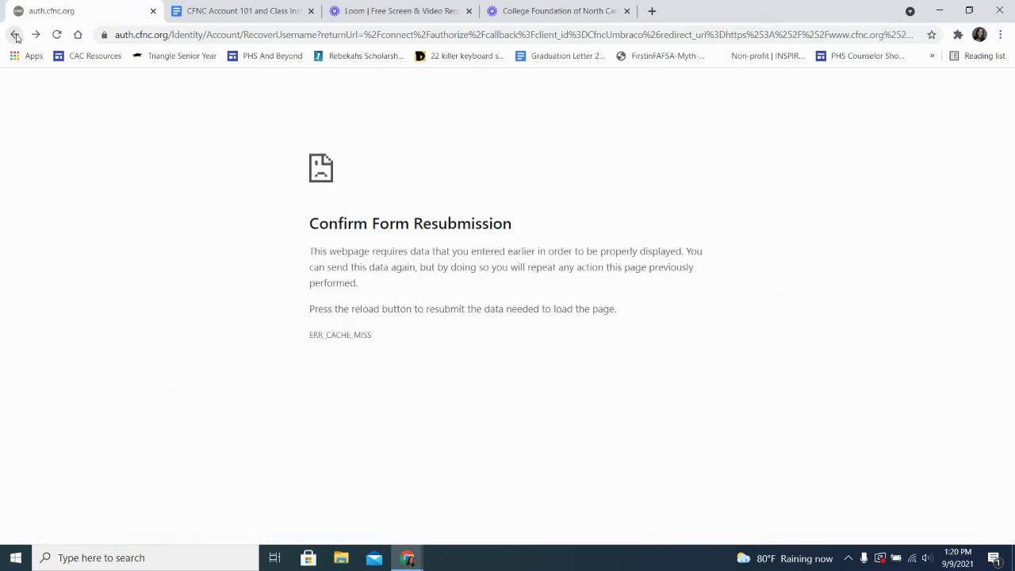
left_click(15, 34)
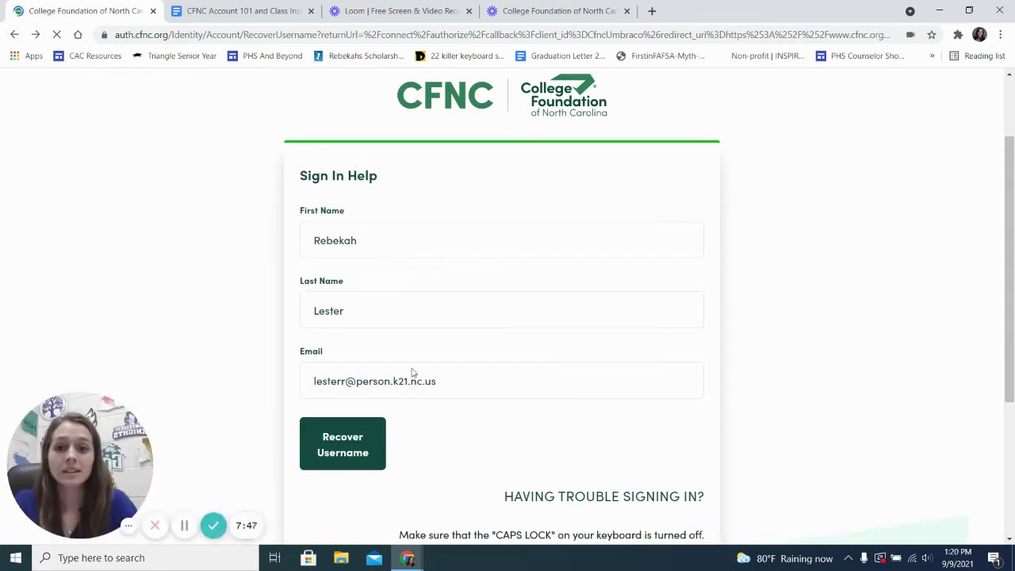
triple_click(353, 374)
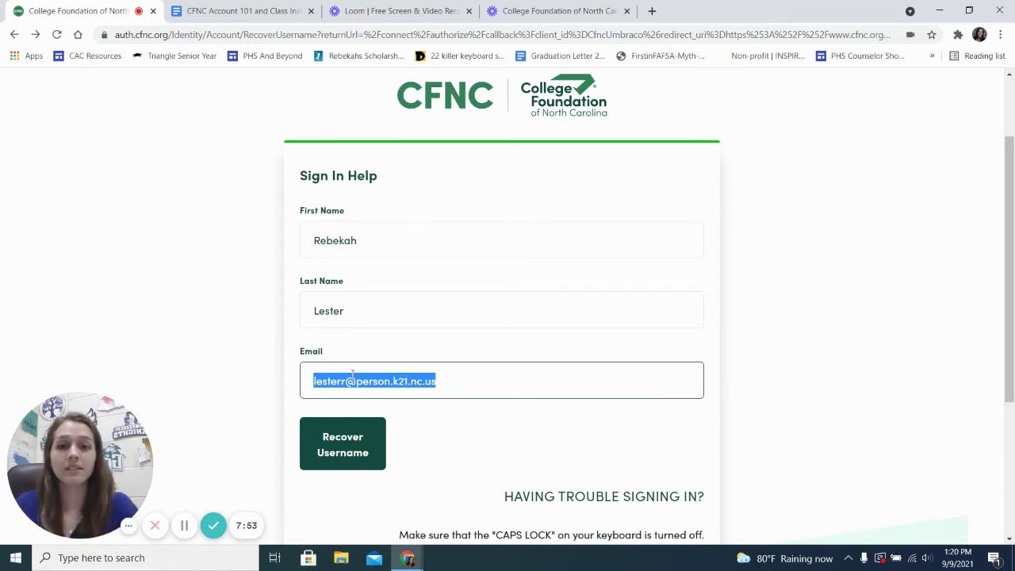
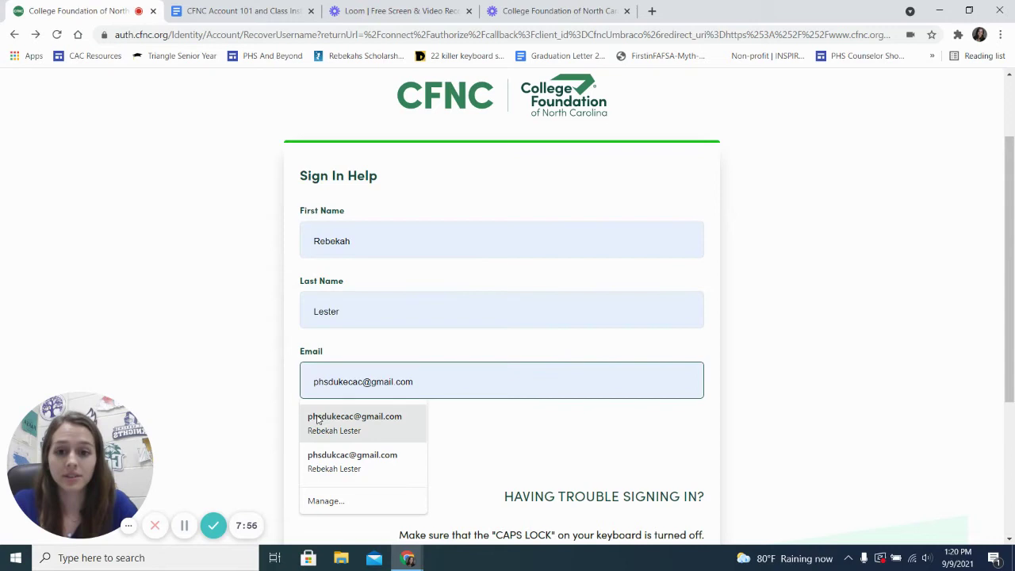
left_click(317, 420)
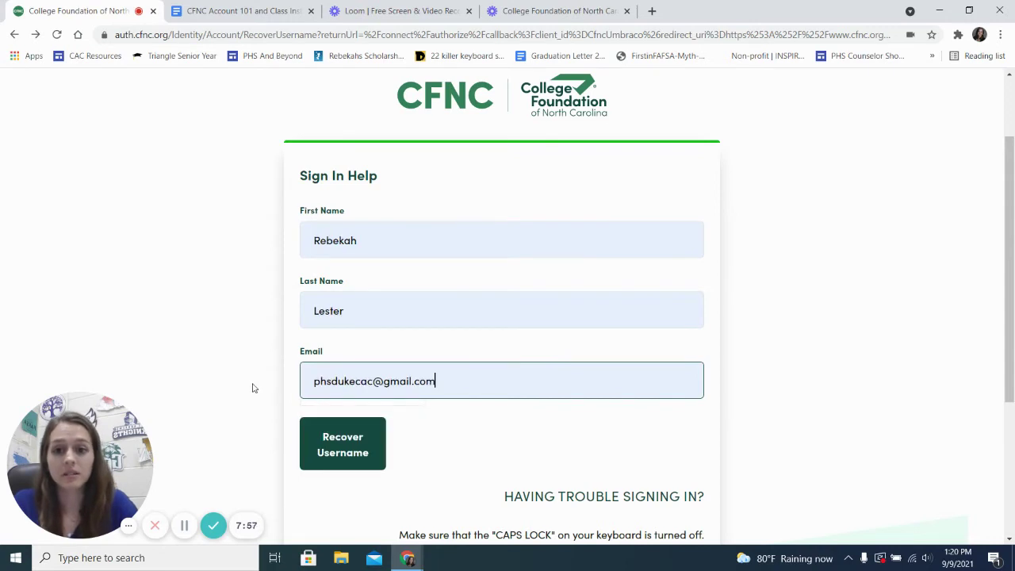
scroll(481, 376, "down", 1)
scroll(480, 376, "up", 2)
scroll(482, 377, "down", 1)
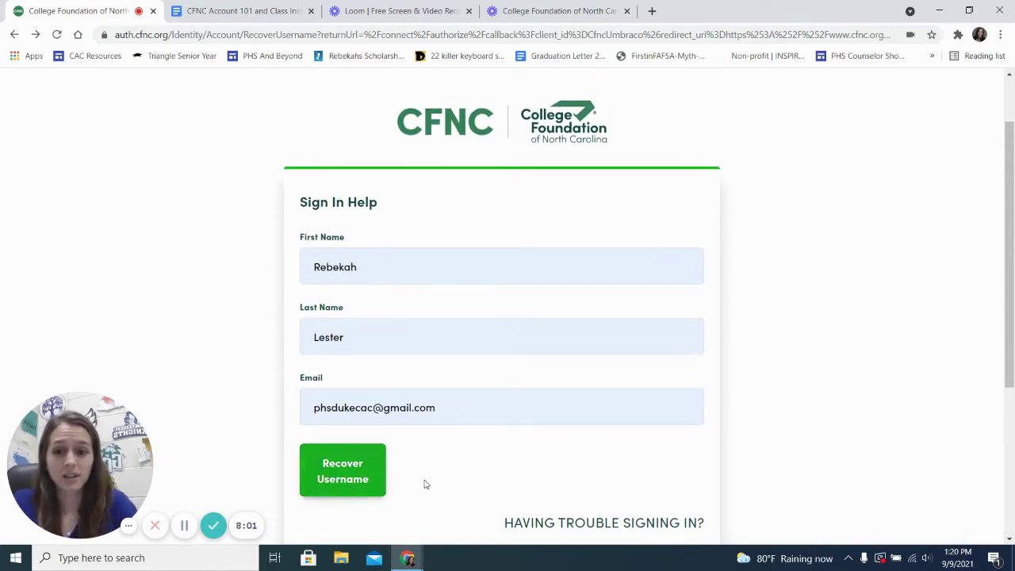
Step: Submit the recovery request and read the 'Unable to recover username' error
left_click(355, 483)
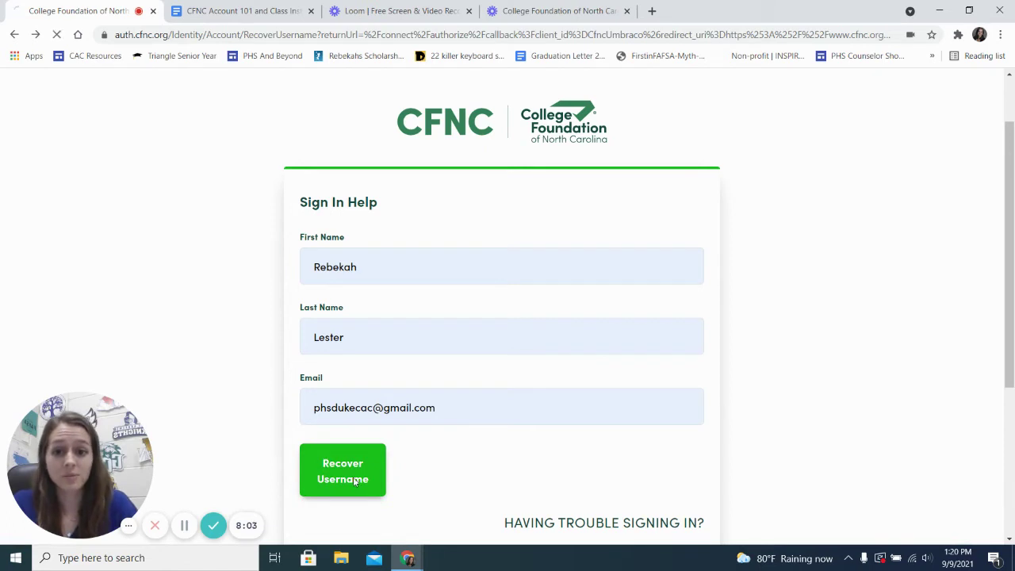
scroll(461, 227, "down", 1)
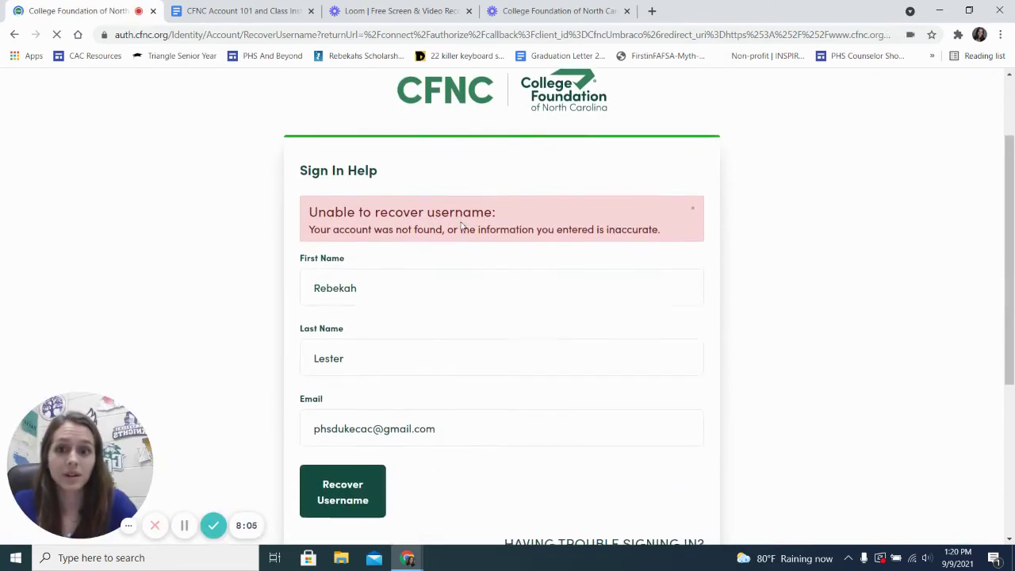
double_click(395, 198)
left_click(395, 198)
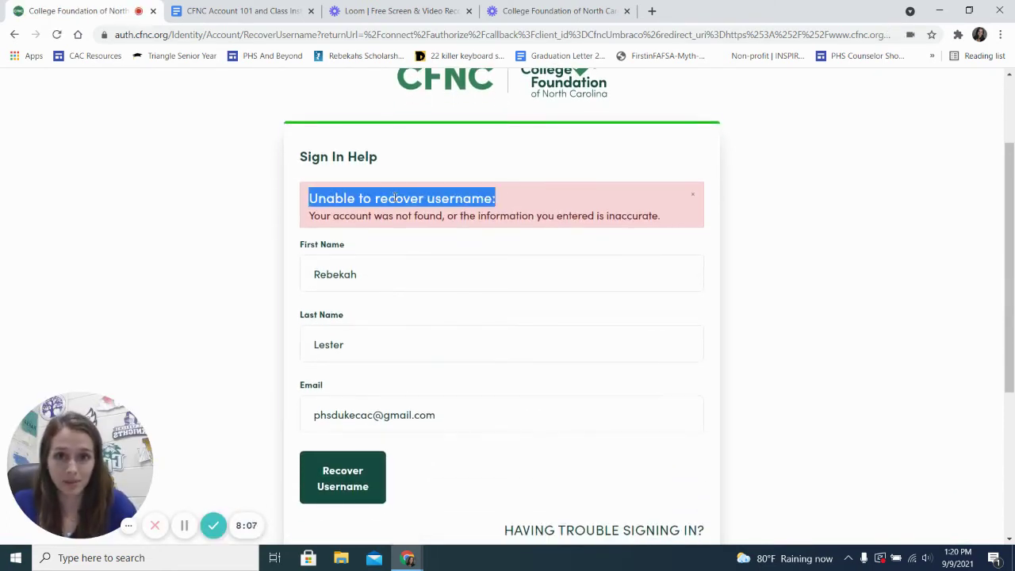
left_click(395, 198)
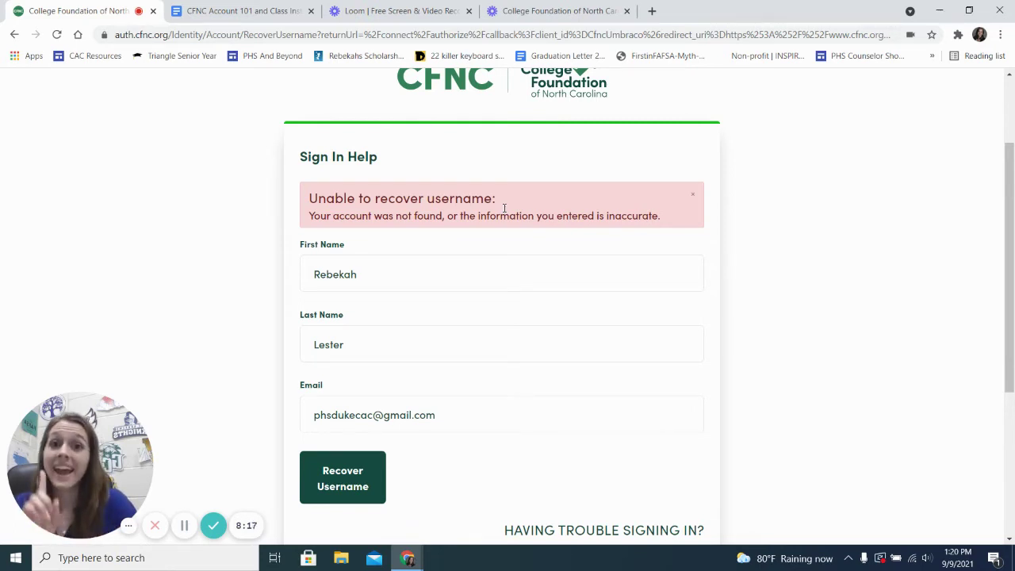
Step: Review the entered e-mail address and its domain ending
triple_click(411, 431)
left_click(482, 411)
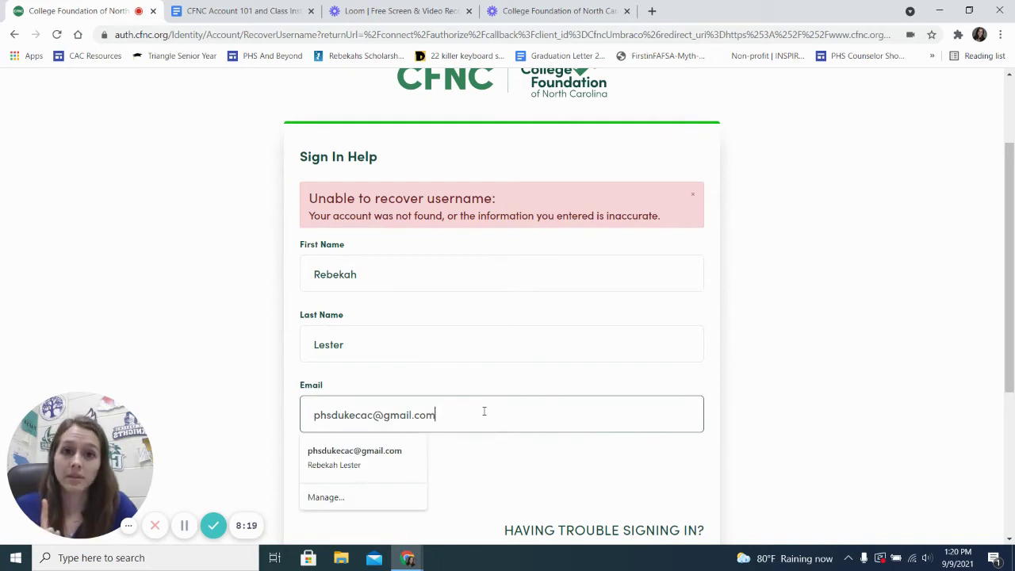
scroll(484, 411, "down", 1)
scroll(484, 411, "down", 2)
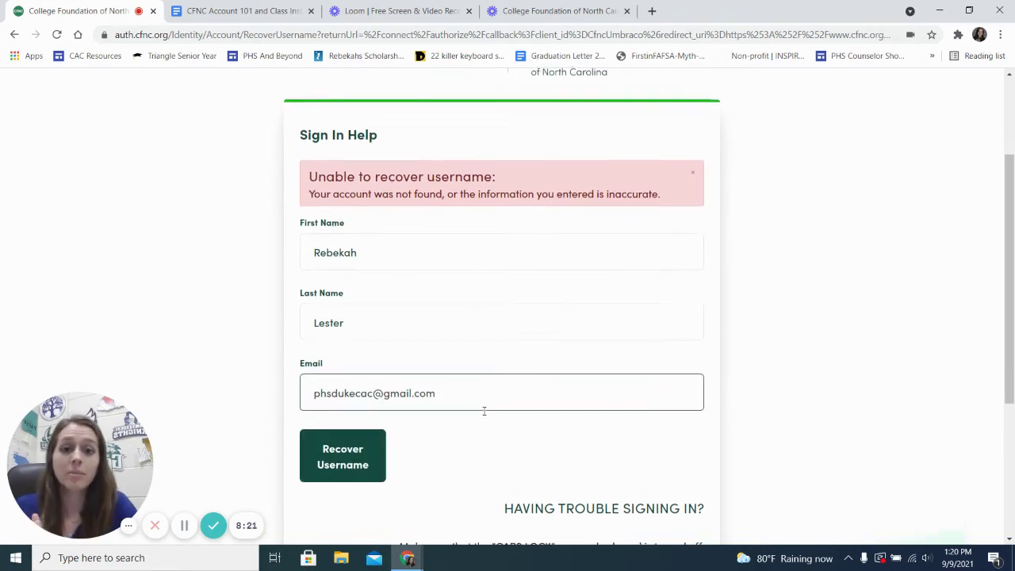
scroll(484, 415, "up", 3)
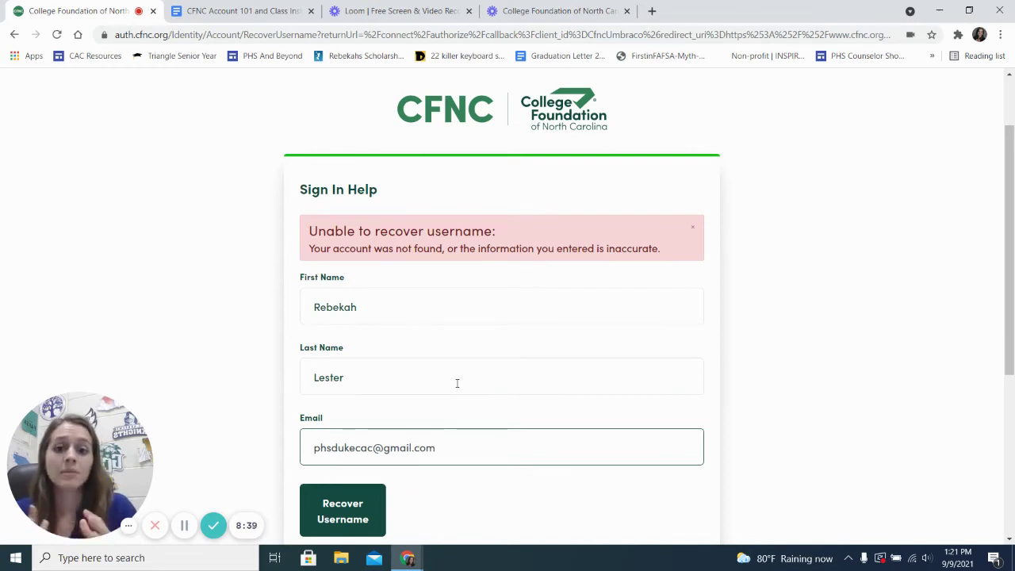
double_click(426, 449)
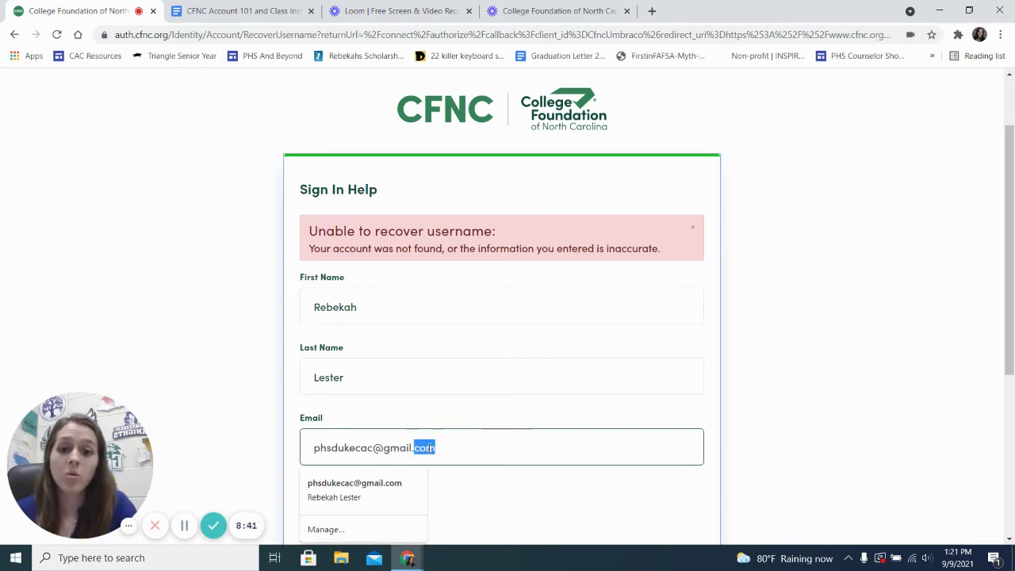
left_click(290, 412)
scroll(290, 413, "down", 1)
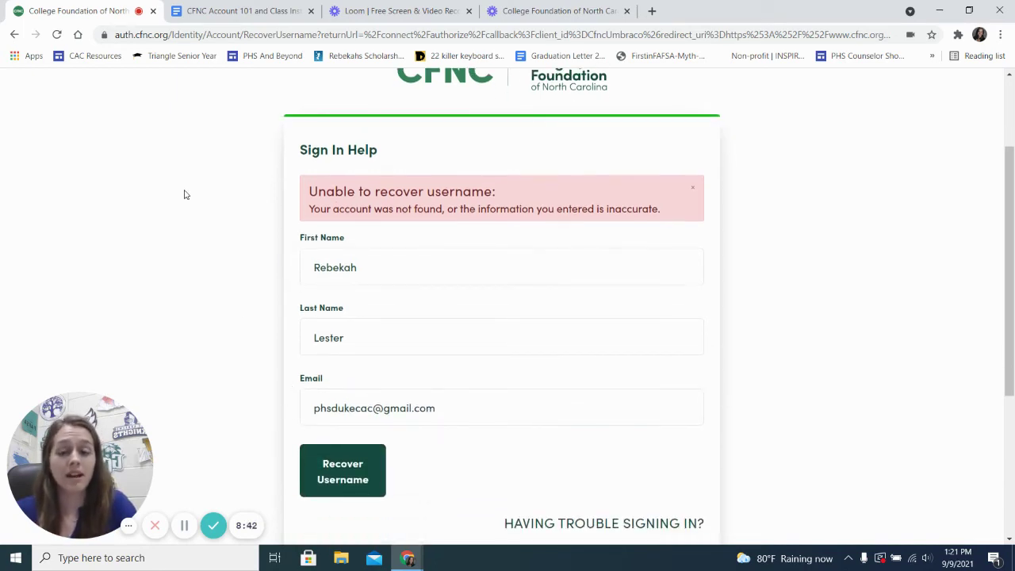
Step: Go back to reload the recovery form without the error message
left_click(12, 37)
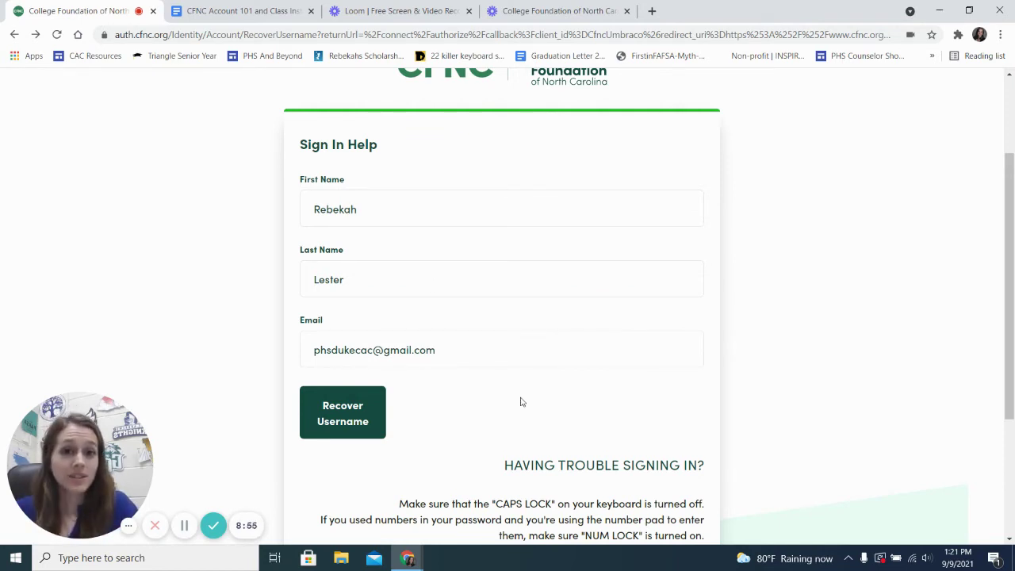
scroll(520, 399, "up", 1)
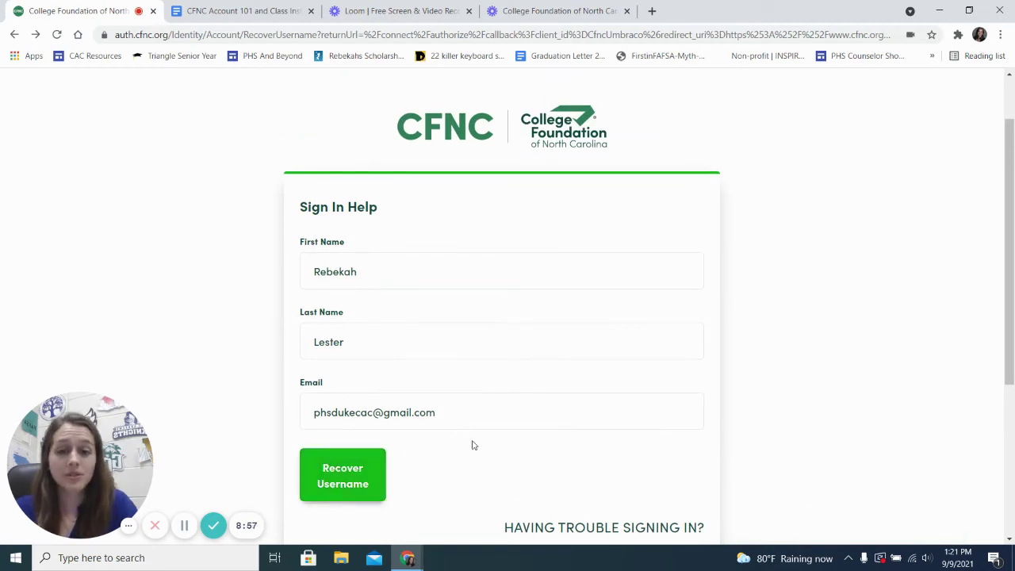
scroll(503, 448, "down", 1)
scroll(503, 447, "up", 1)
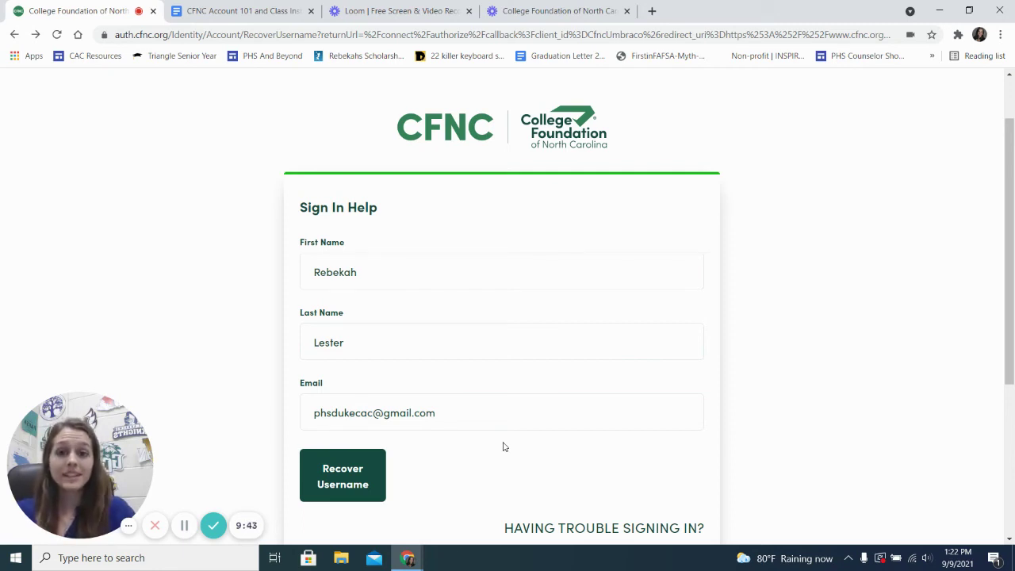
Step: Scroll the CFNC Account 101 guide to 'What to do After Logging into Your CFNC Account', then return to sign-in help
left_click(215, 18)
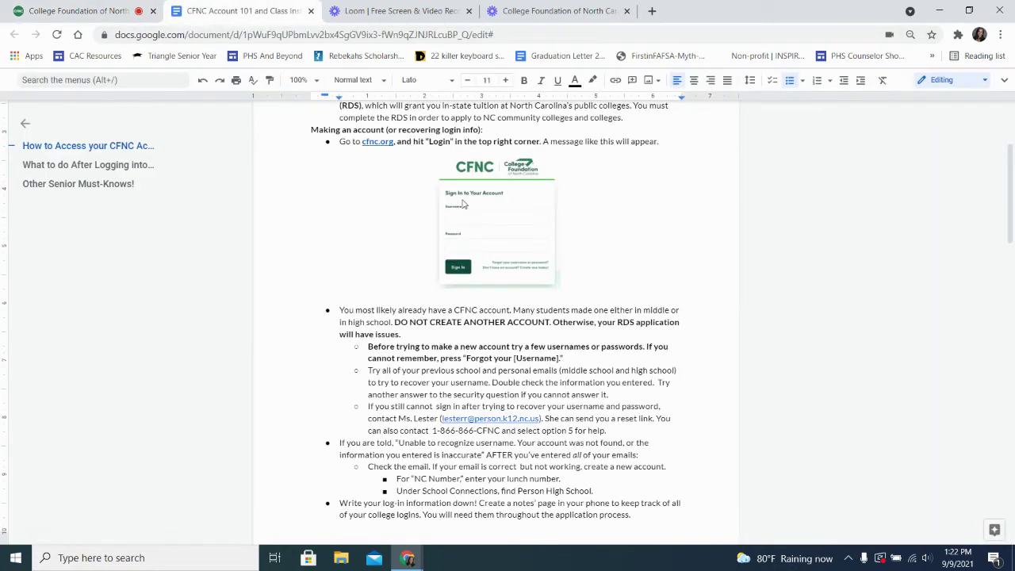
scroll(614, 318, "down", 5)
scroll(614, 318, "down", 6)
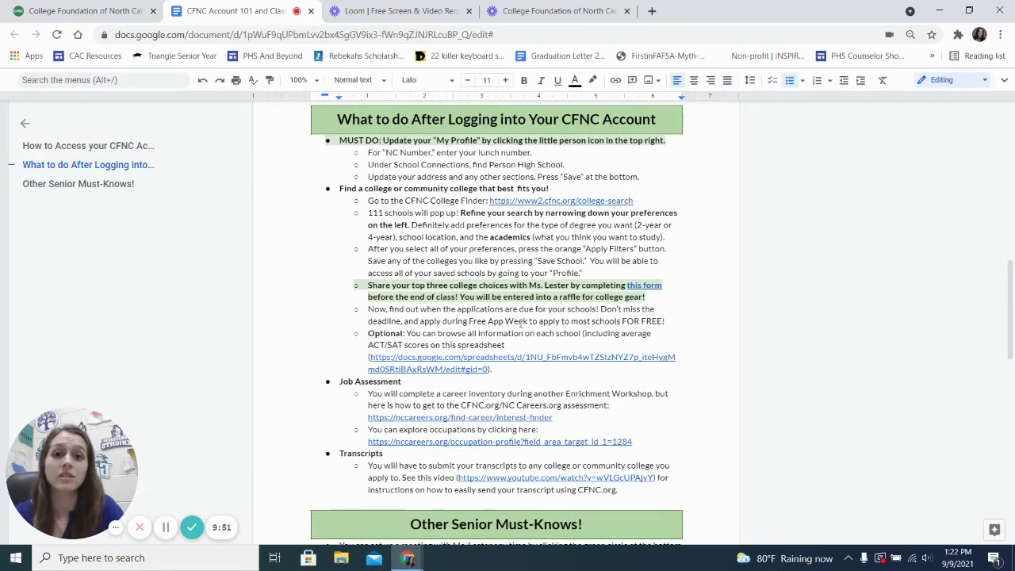
scroll(521, 323, "down", 1)
scroll(457, 312, "up", 1)
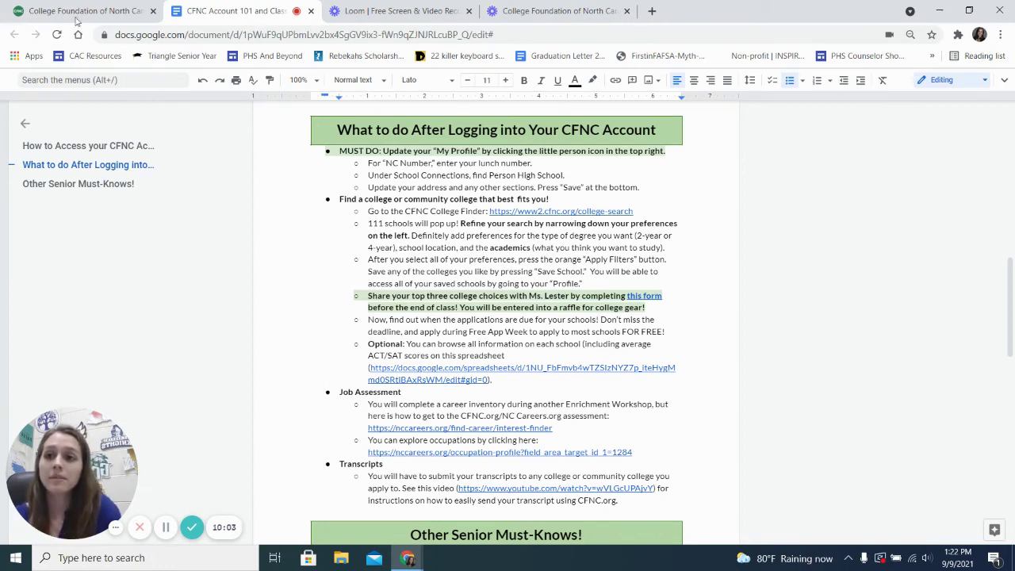
left_click(77, 12)
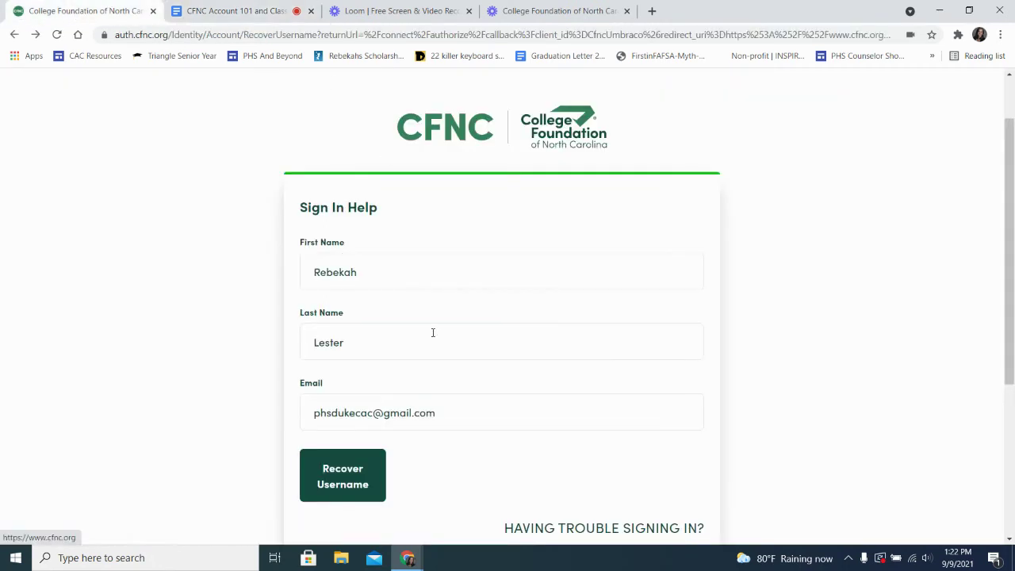
Step: Go back to the CFNC Sign In page, replace the username with the saved advising login, and sign in
double_click(352, 414)
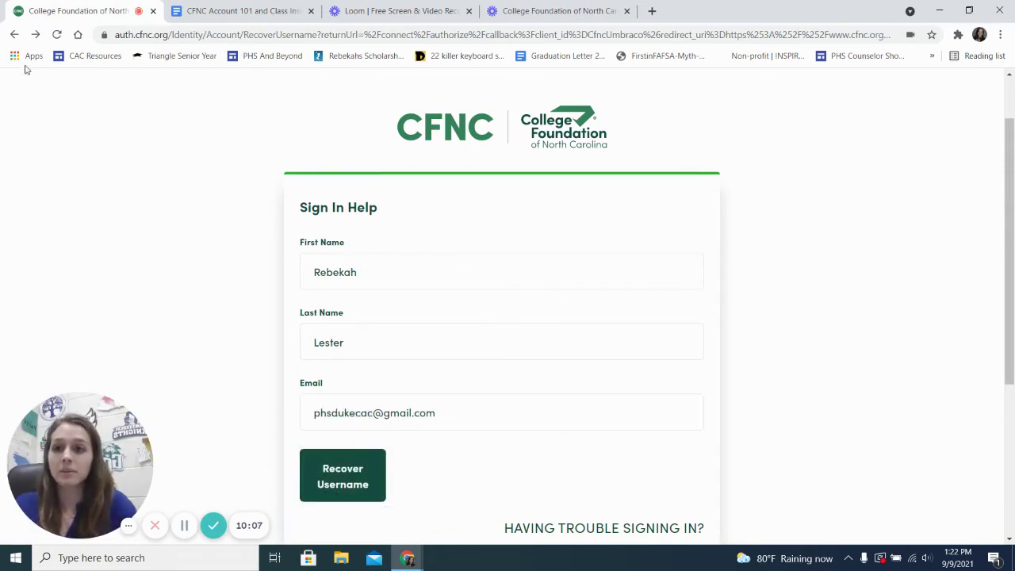
left_click(15, 35)
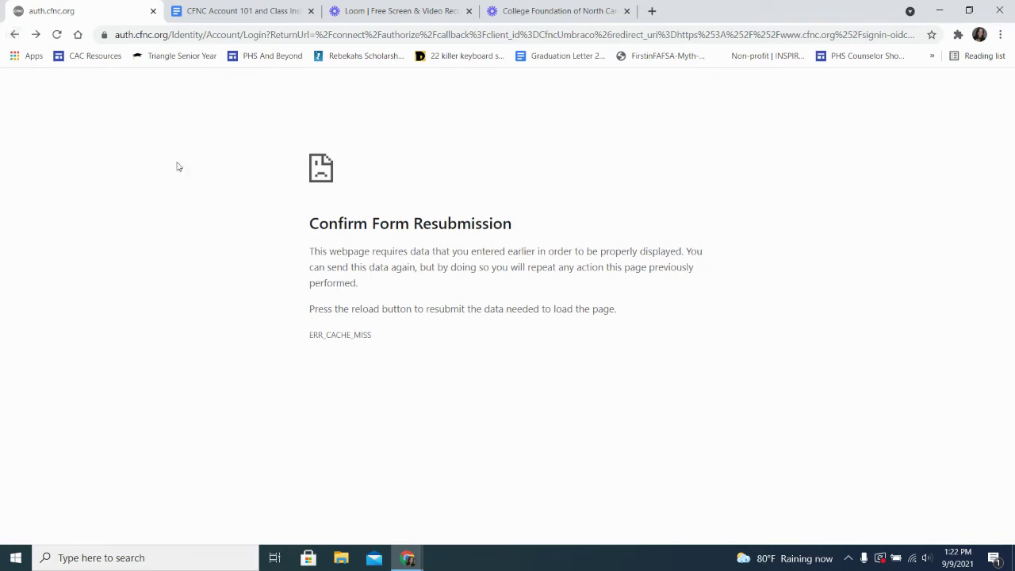
left_click(15, 35)
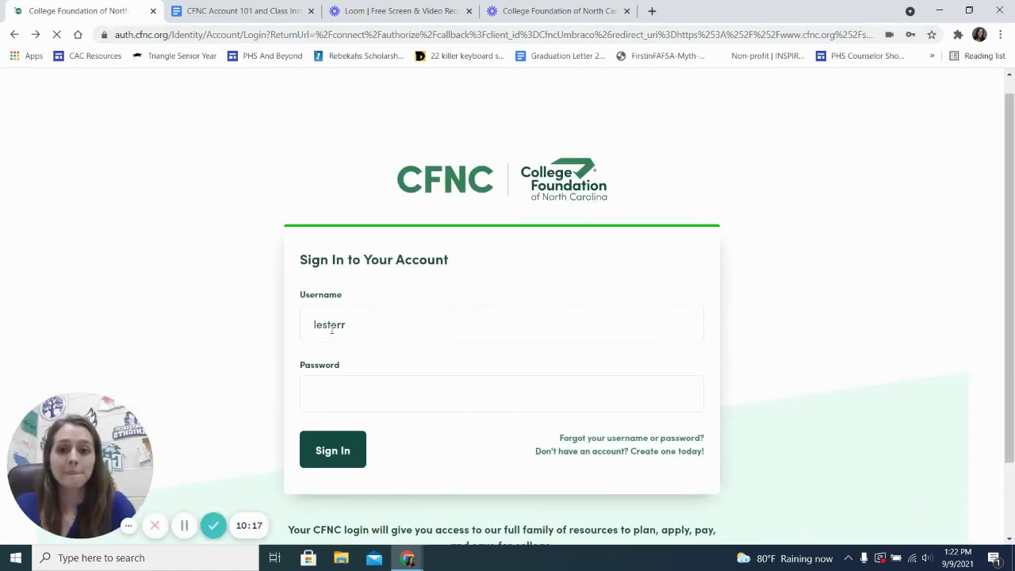
double_click(327, 324)
key("BackSpace")
left_click(357, 370)
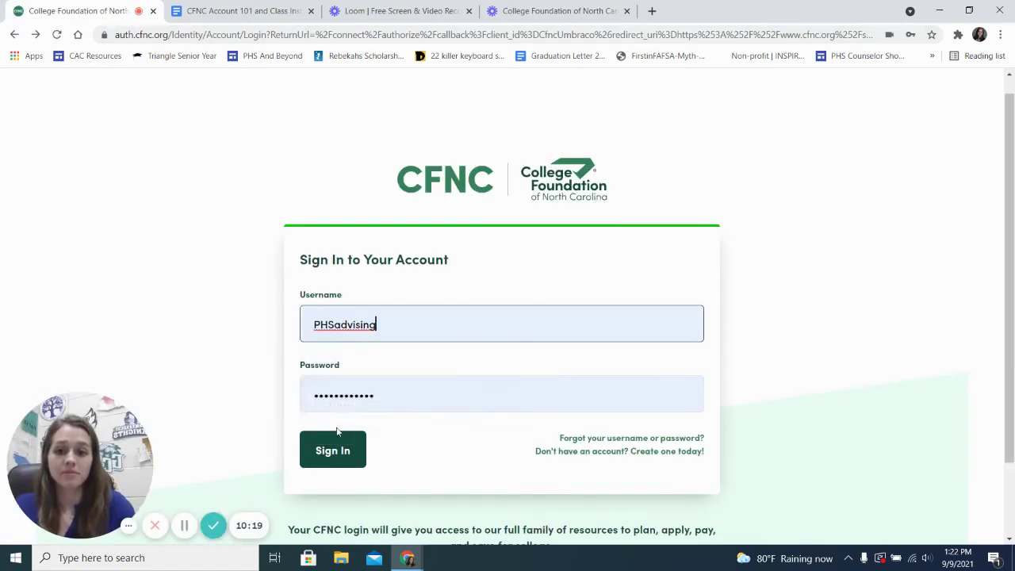
left_click(337, 456)
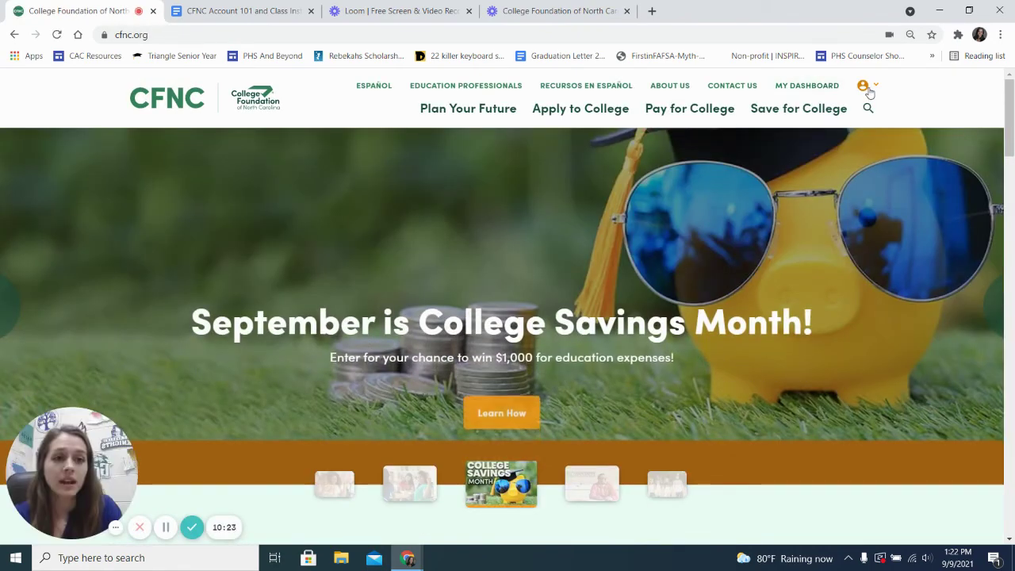
Step: Open My Profile and look over the personal details, NC Student Number and address fields
left_click(868, 89)
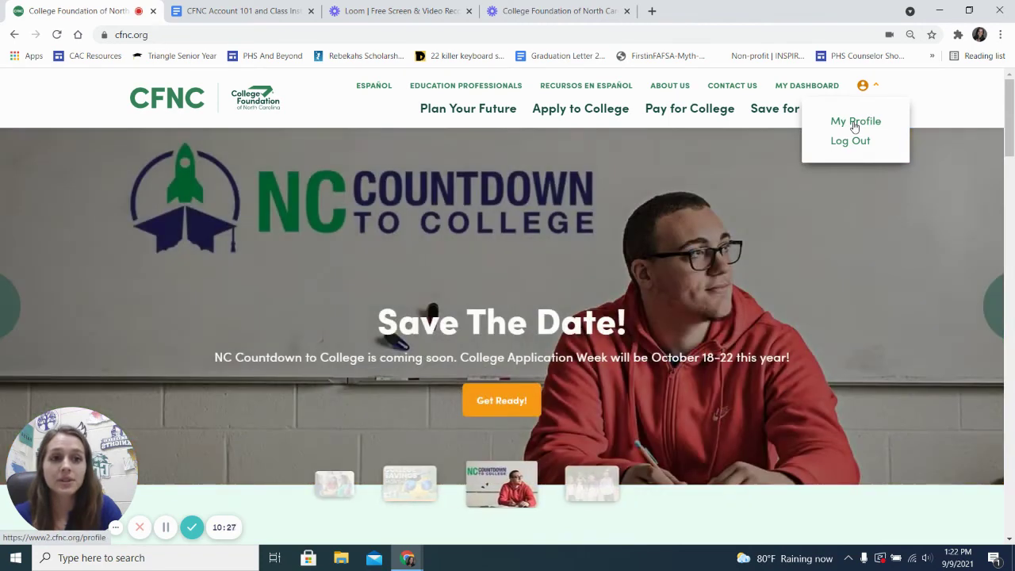
left_click(855, 125)
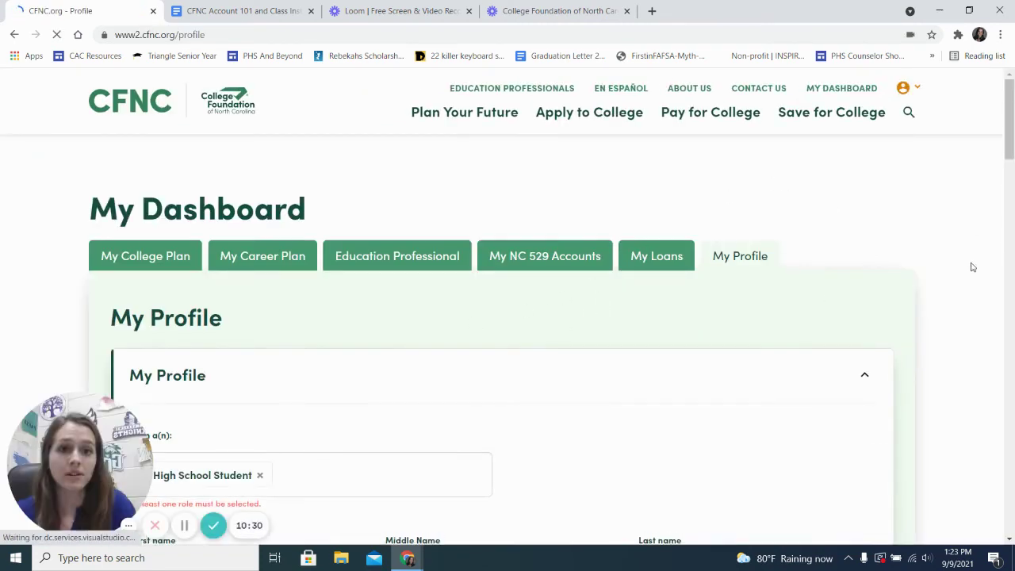
scroll(960, 291, "down", 1)
scroll(958, 292, "down", 3)
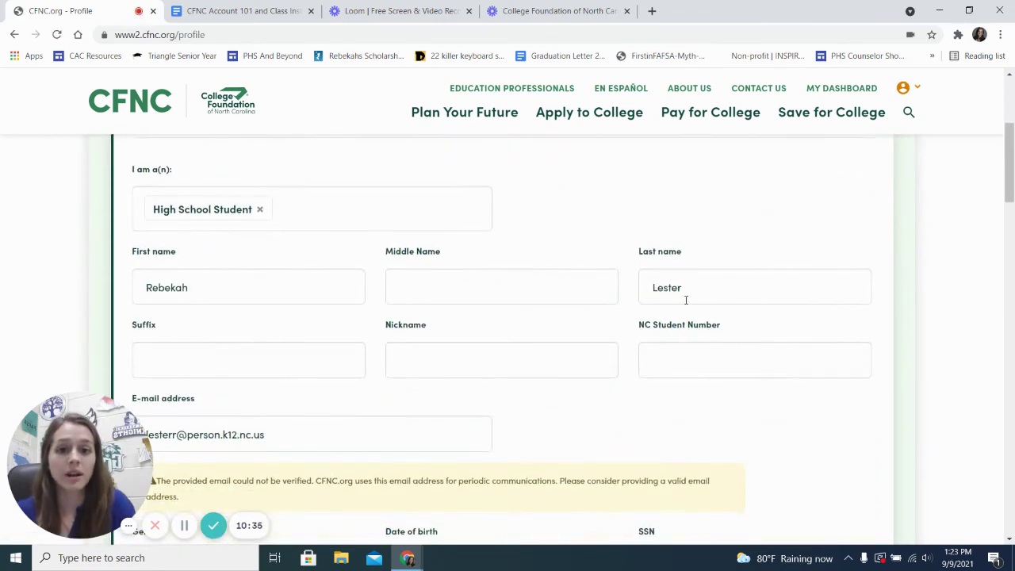
scroll(666, 333, "down", 1)
left_click(655, 315)
scroll(655, 317, "down", 1)
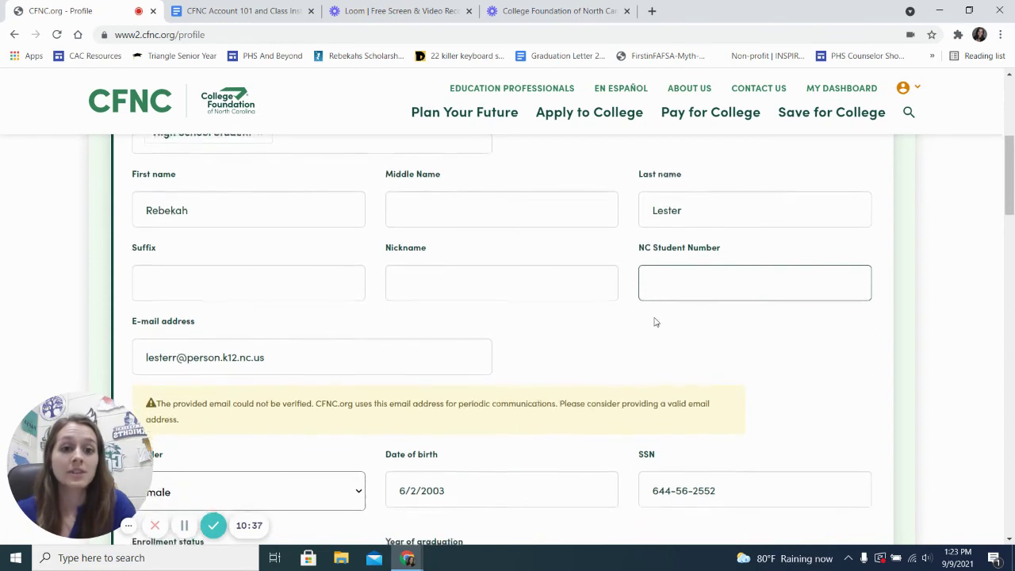
scroll(655, 322, "down", 1)
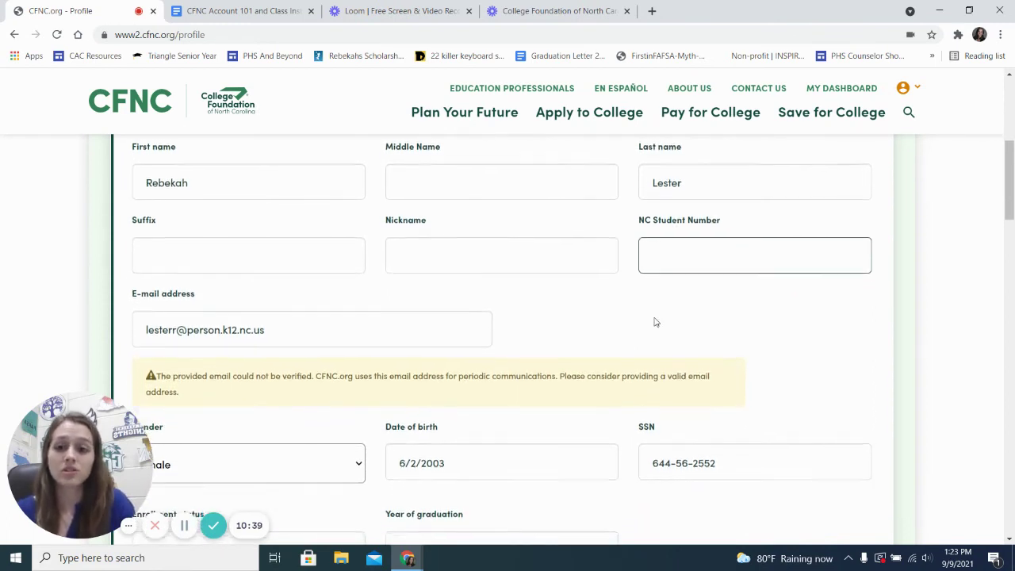
scroll(655, 322, "down", 4)
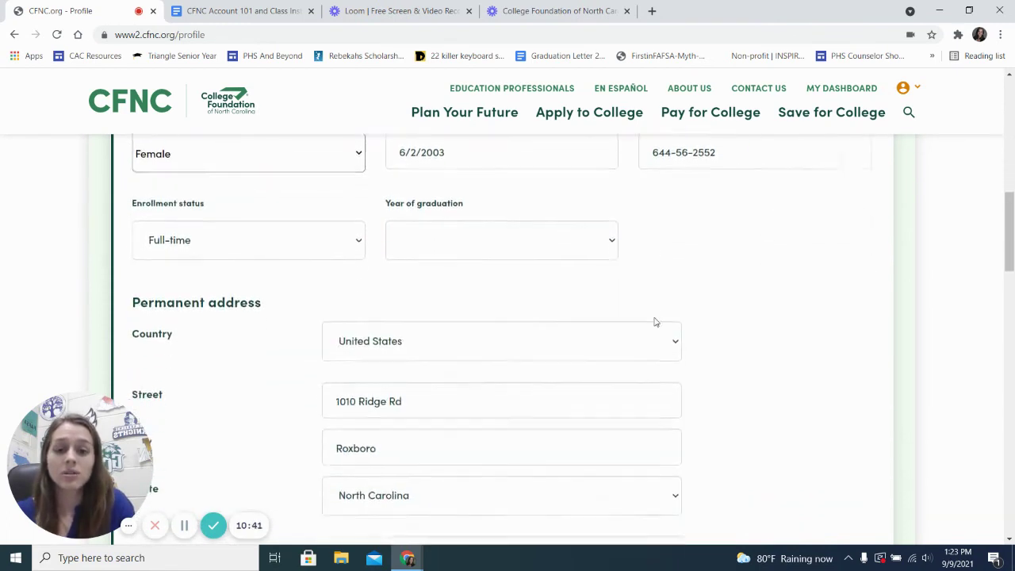
scroll(655, 321, "down", 4)
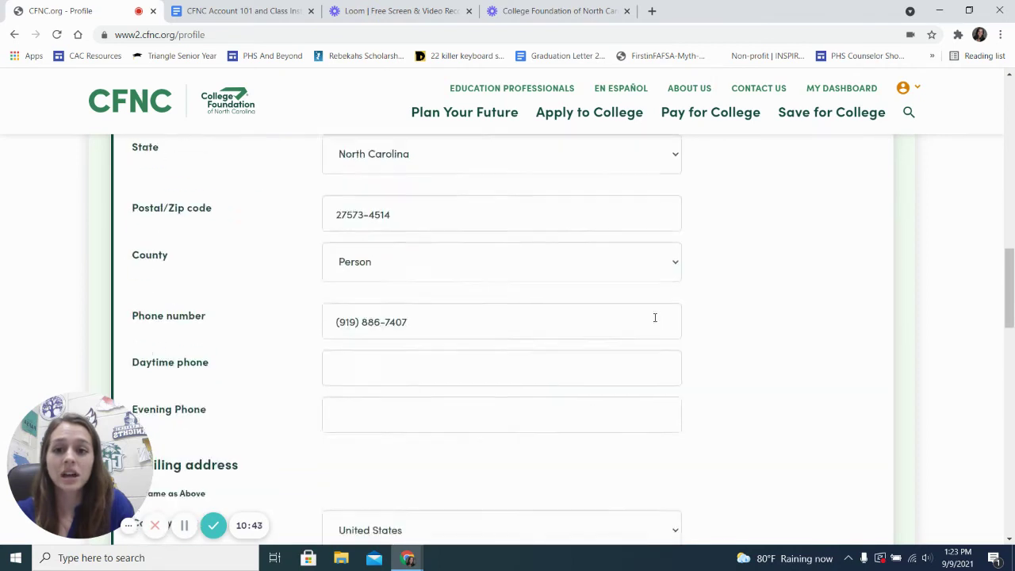
scroll(655, 319, "down", 9)
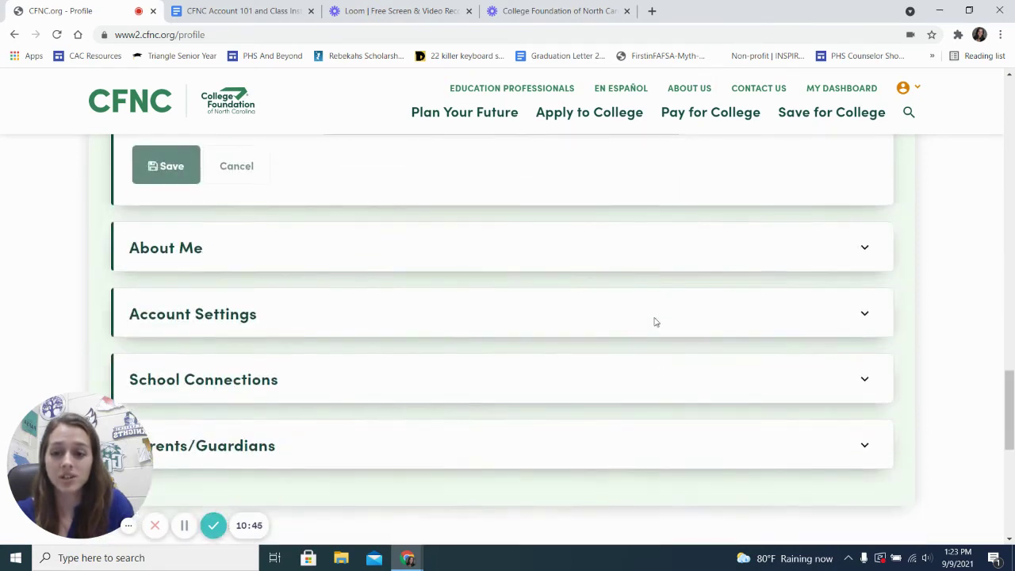
Step: Expand School Connections and confirm Person High School is the primary connection
left_click(278, 380)
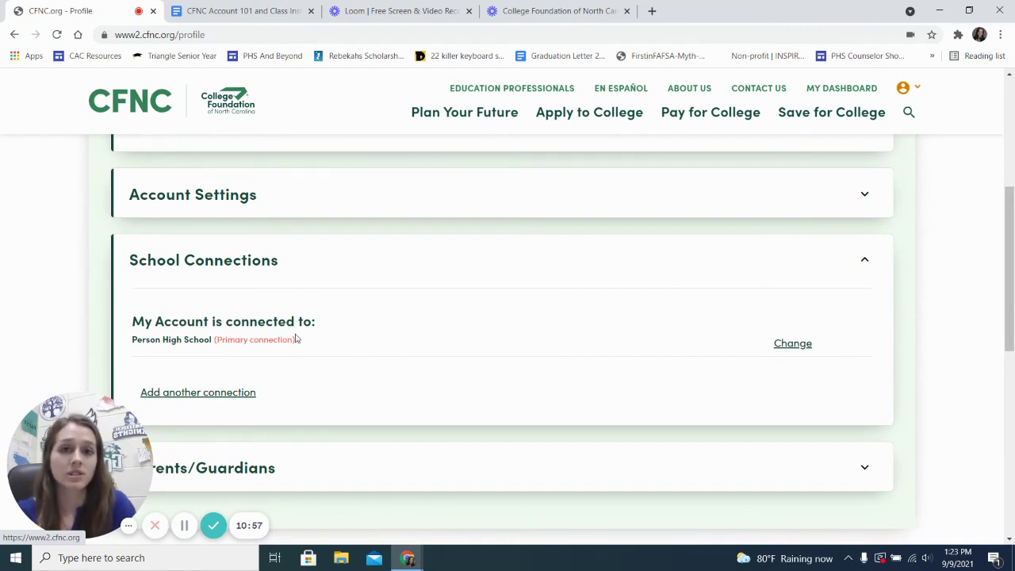
scroll(296, 336, "down", 2)
scroll(367, 334, "down", 2)
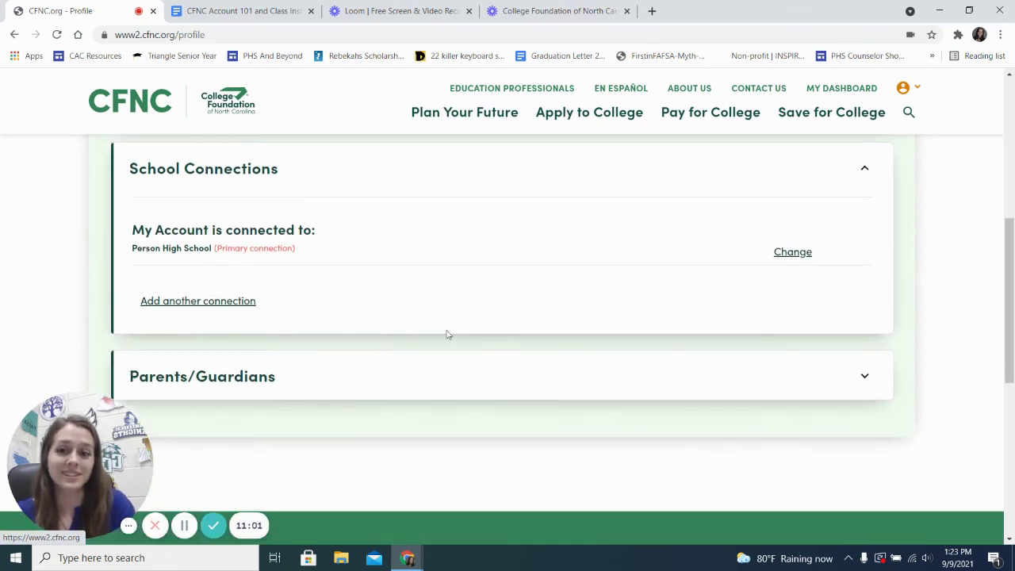
scroll(471, 349, "up", 1)
scroll(473, 349, "down", 3)
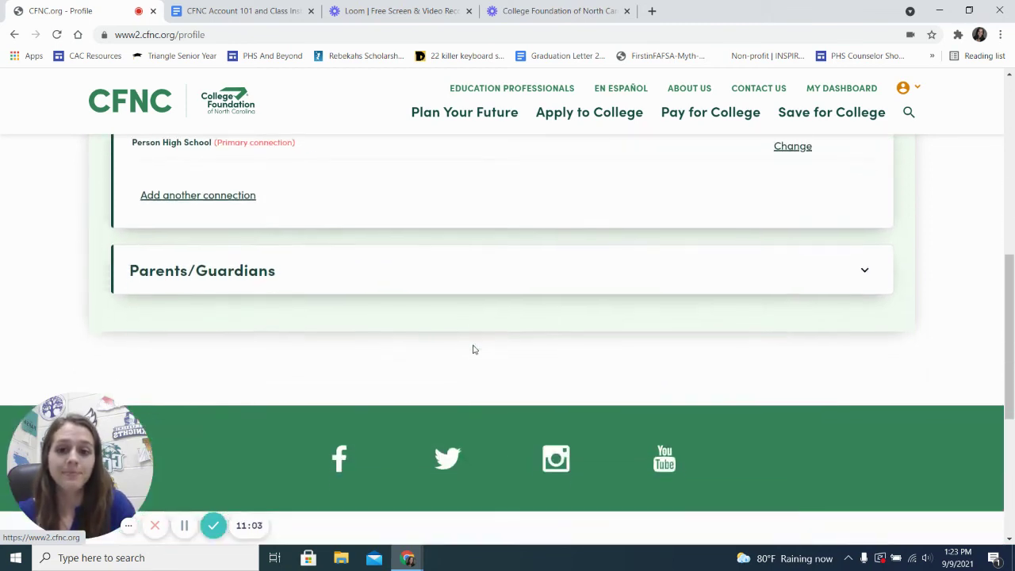
scroll(473, 349, "up", 5)
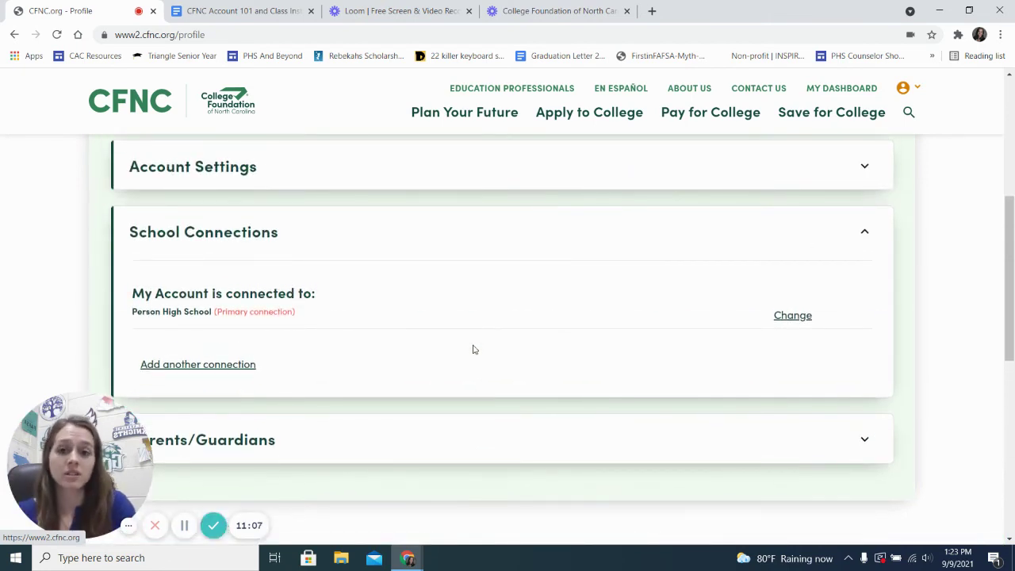
scroll(474, 349, "up", 5)
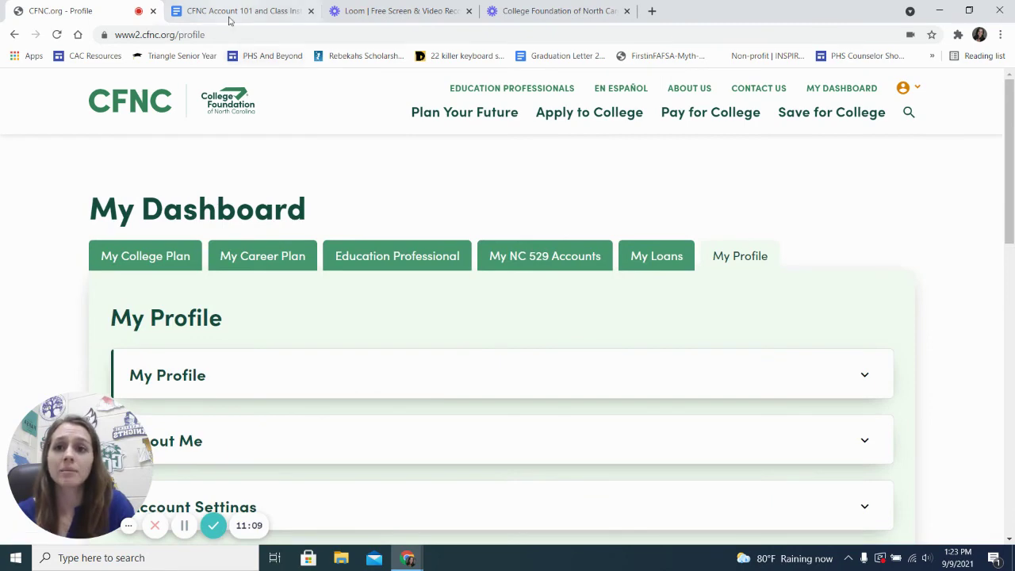
Step: In the CFNC Account 101 doc, highlight the find-a-college steps and point out the 'this form' link
left_click(230, 11)
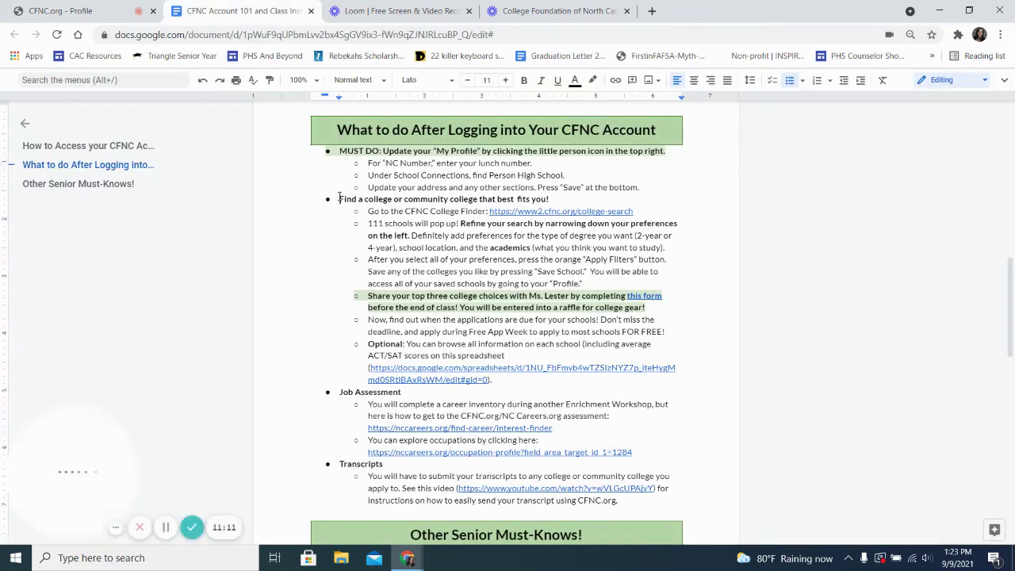
left_click_drag(341, 199, 506, 380)
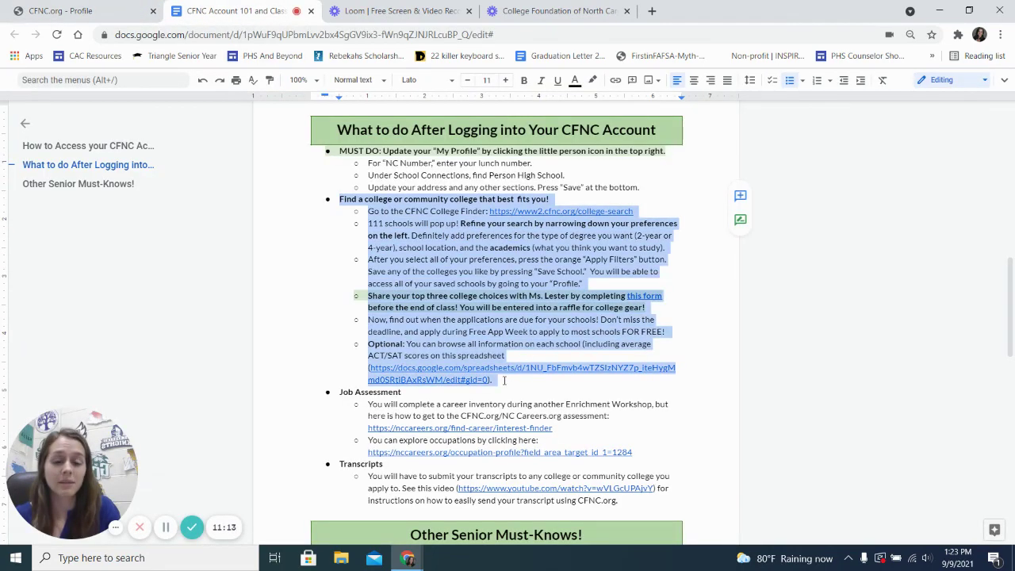
left_click(511, 266)
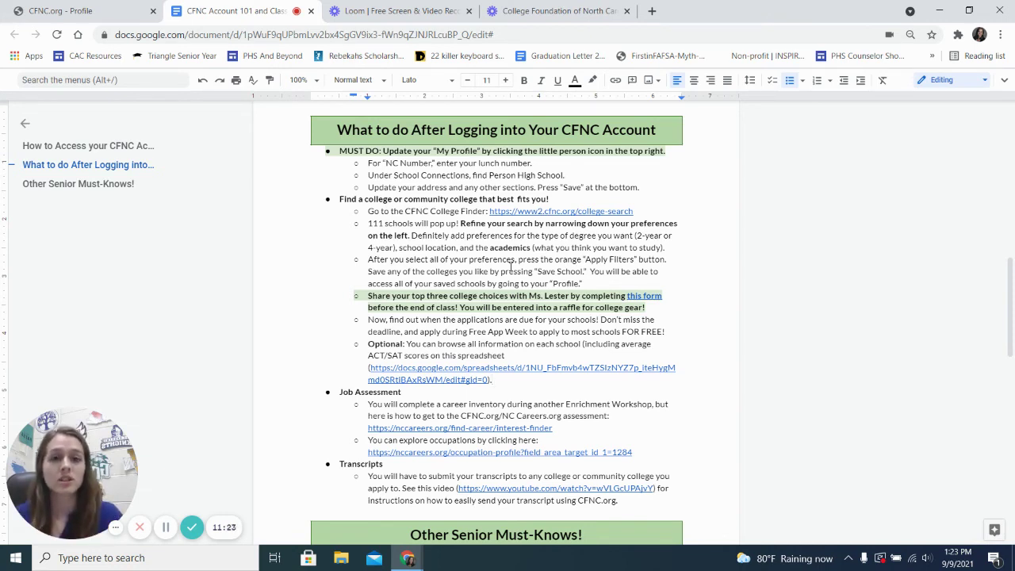
left_click(644, 295)
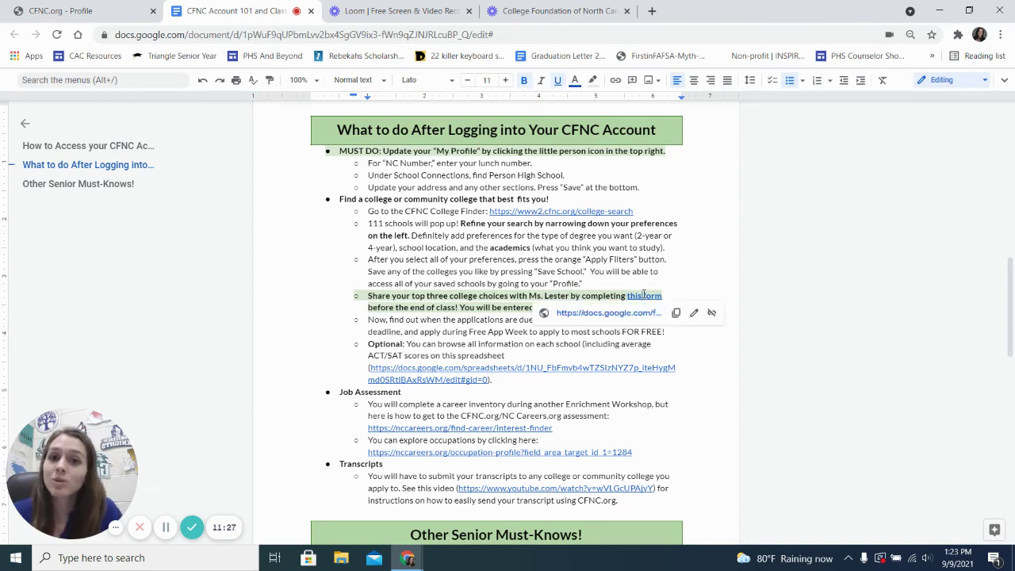
left_click(484, 308)
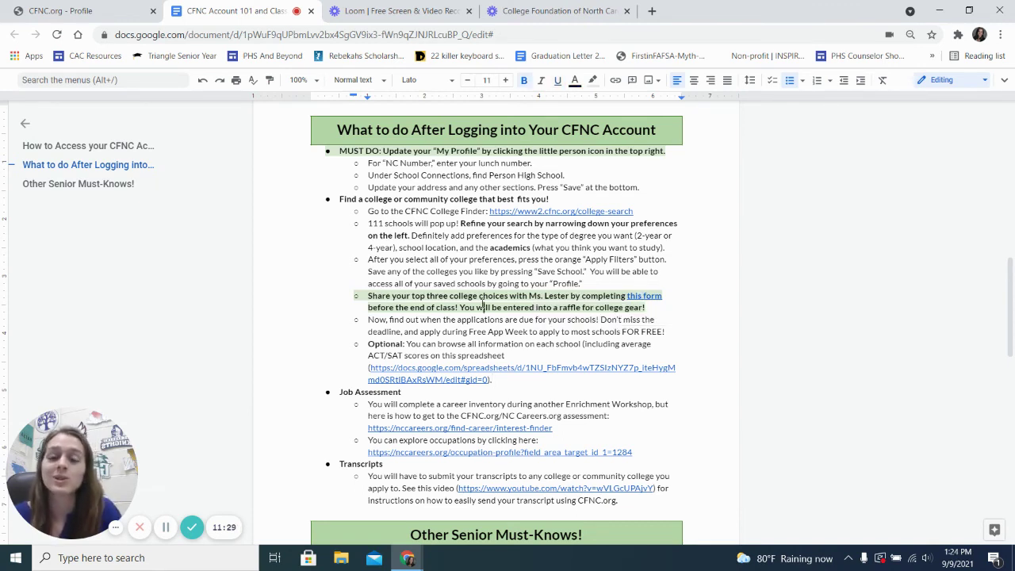
Step: Go through the Job Assessment steps and highlight the Transcripts heading
scroll(484, 308, "down", 3)
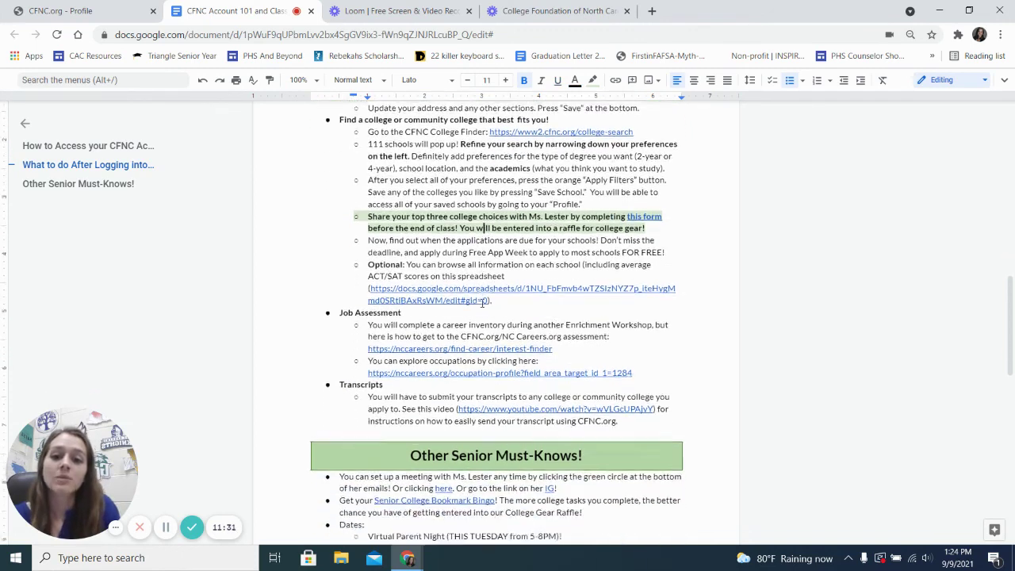
left_click(367, 294)
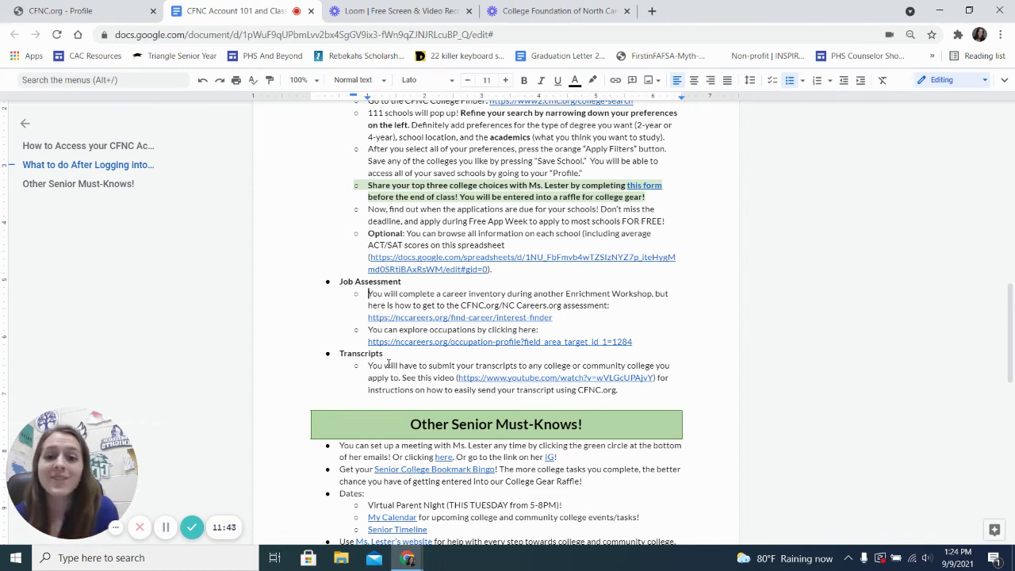
double_click(344, 353)
left_click(399, 366)
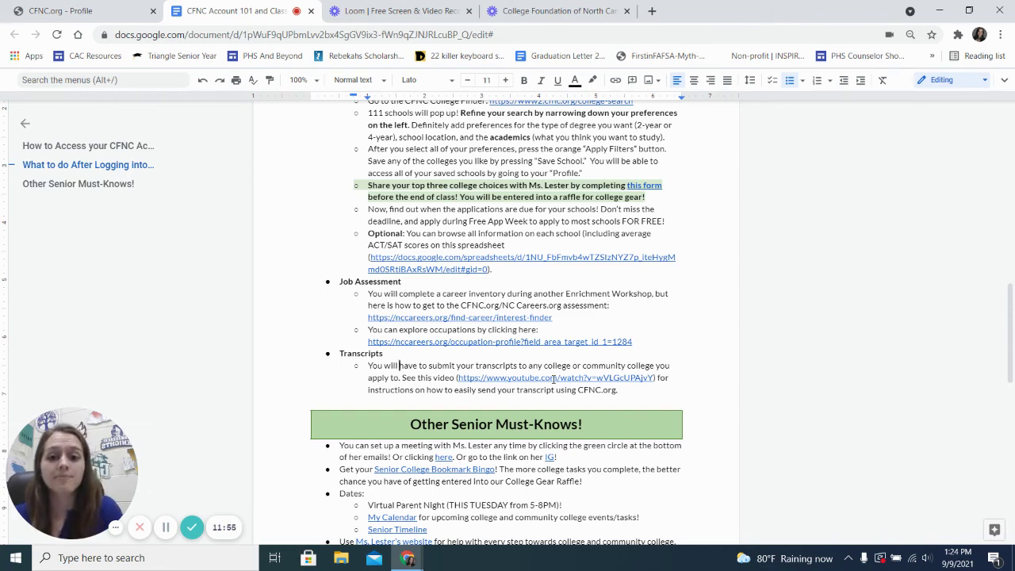
scroll(419, 300, "down", 2)
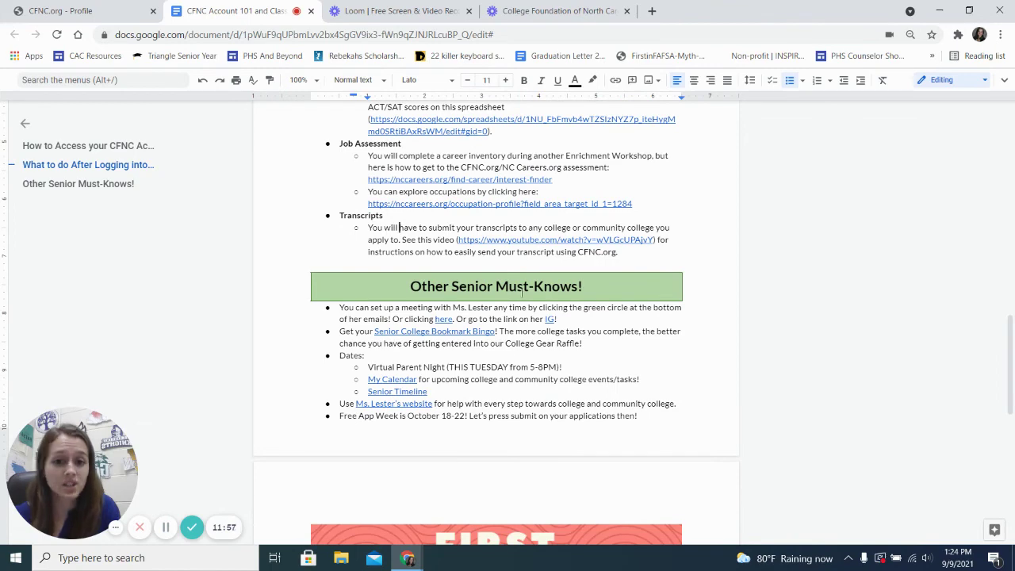
Step: View the First College App Deadlines flyer, then scroll back up to How to Access your CFNC Account
scroll(574, 382, "down", 2)
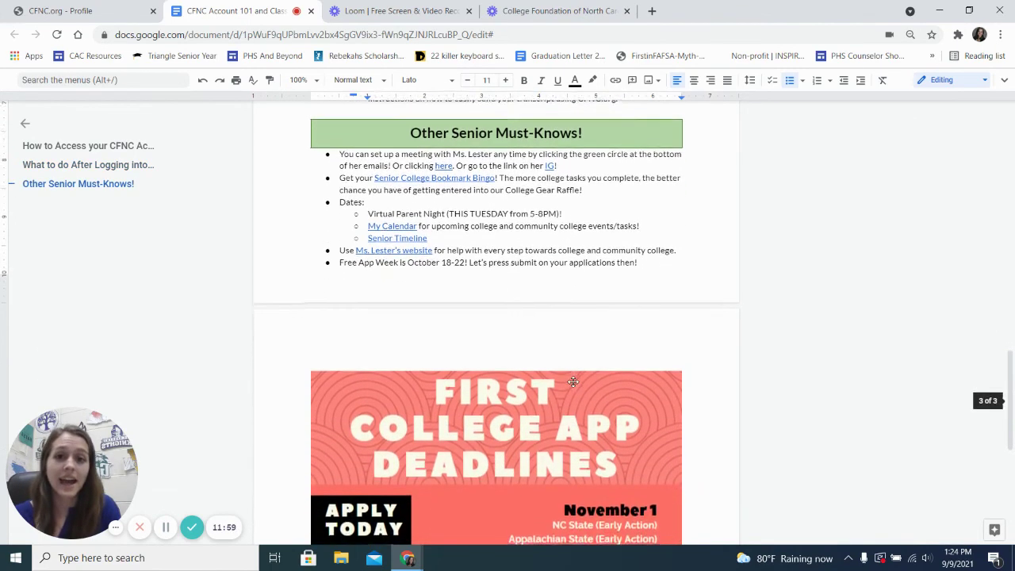
scroll(575, 382, "up", 1)
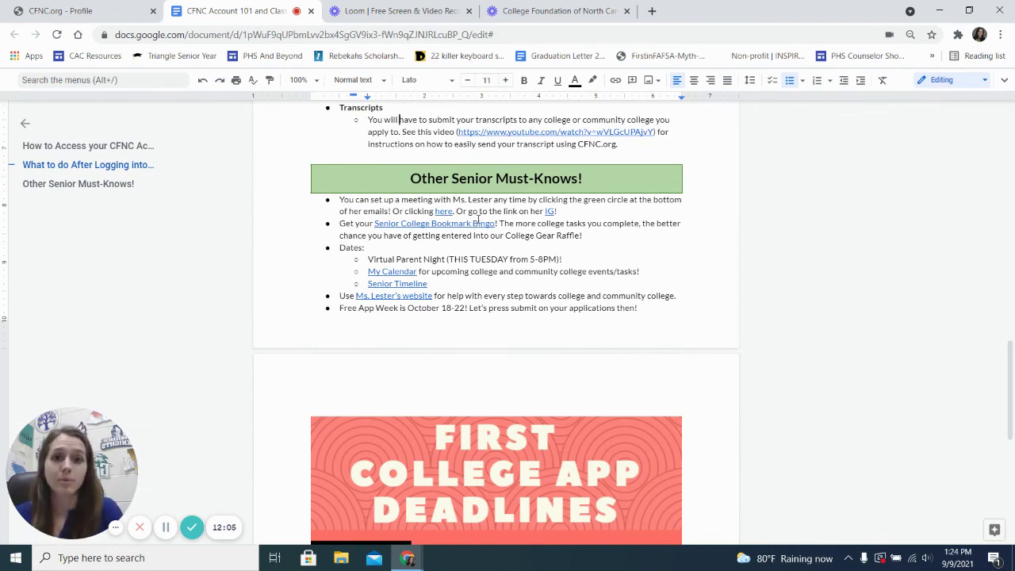
scroll(478, 220, "down", 5)
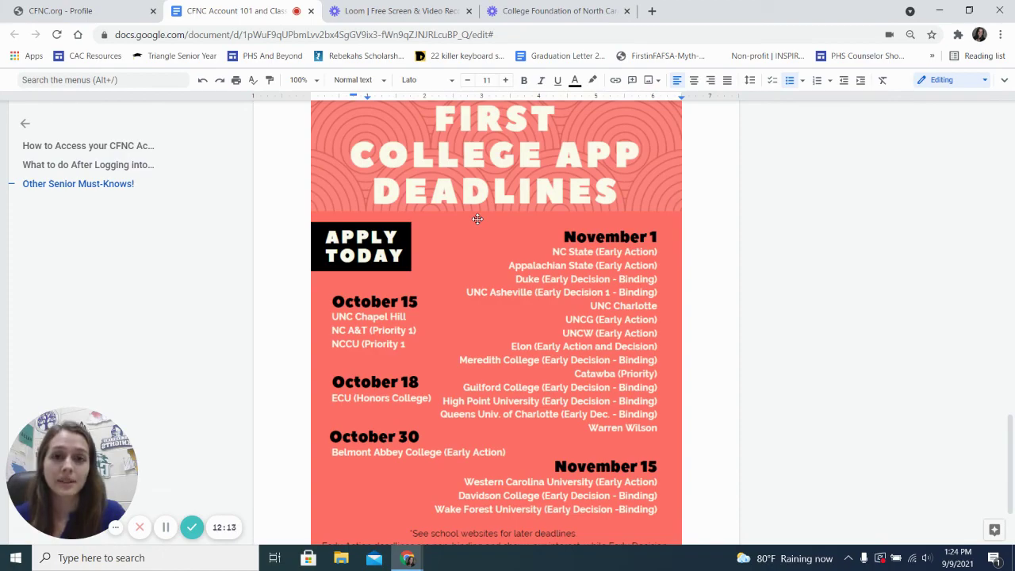
scroll(477, 219, "up", 15)
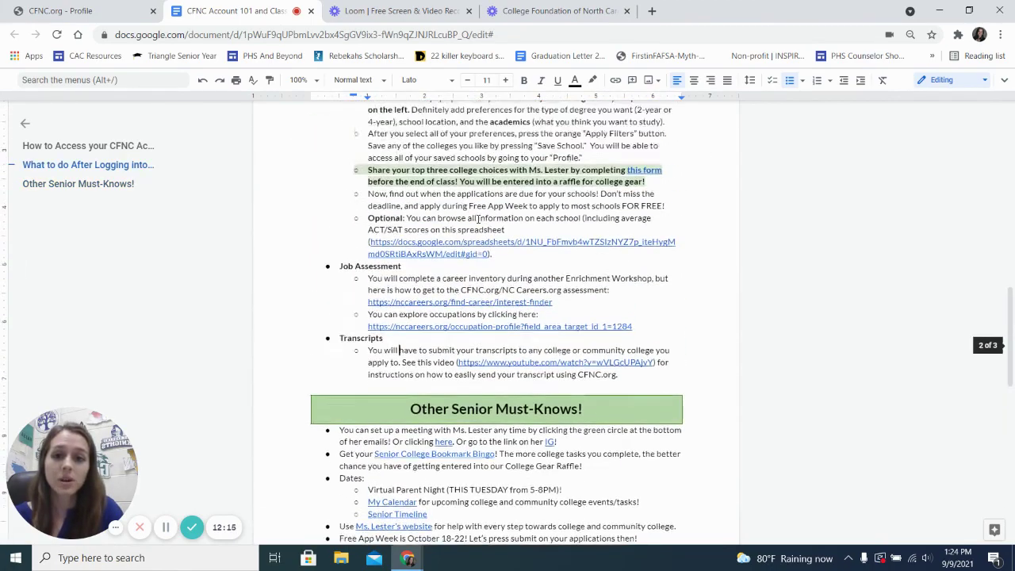
scroll(478, 221, "up", 6)
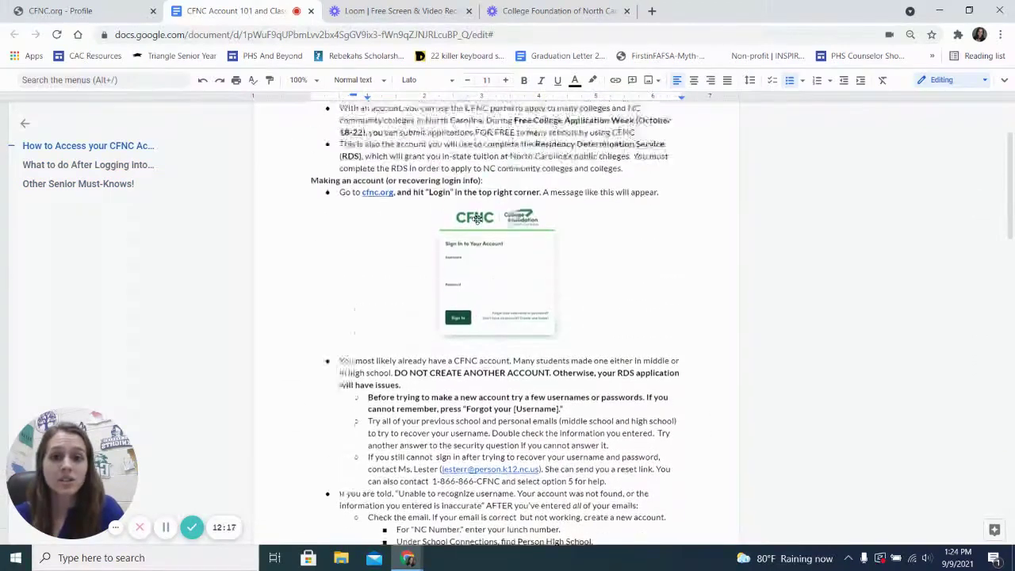